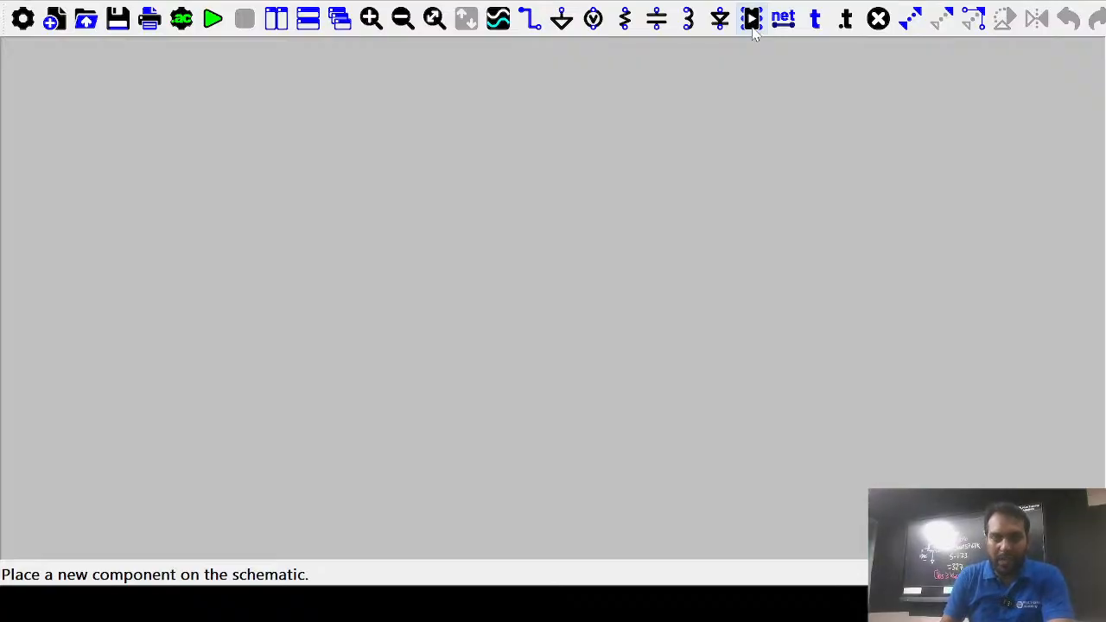
Place NMOS transistor M1 near the centre of the schematic and zoom out
{"action": "left_click", "coordinate": [752, 21]}
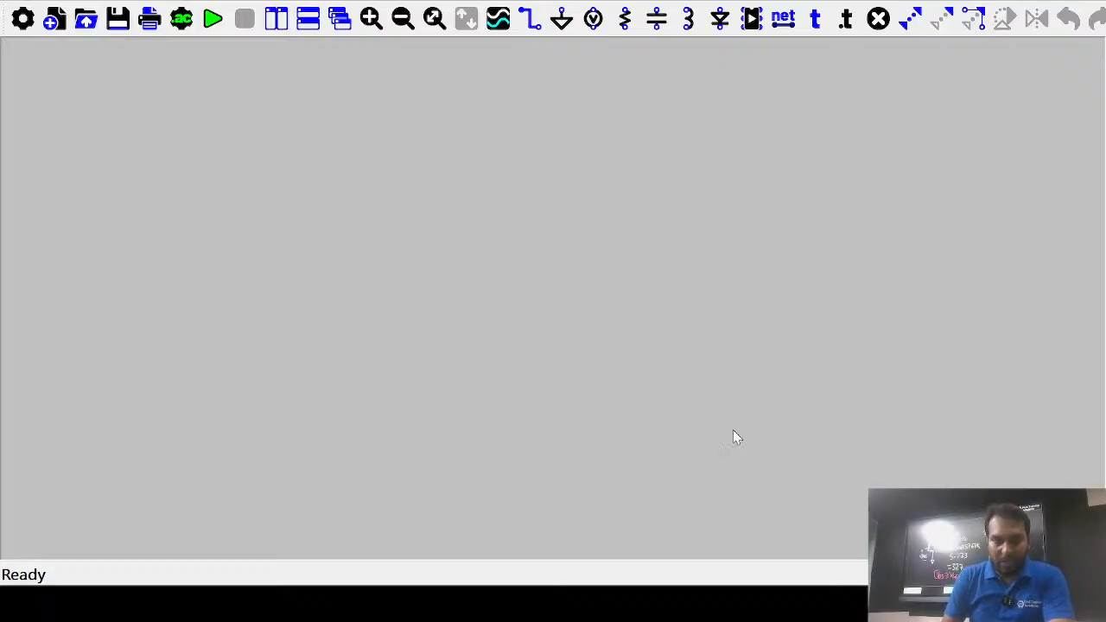
{"action": "left_click", "coordinate": [794, 422]}
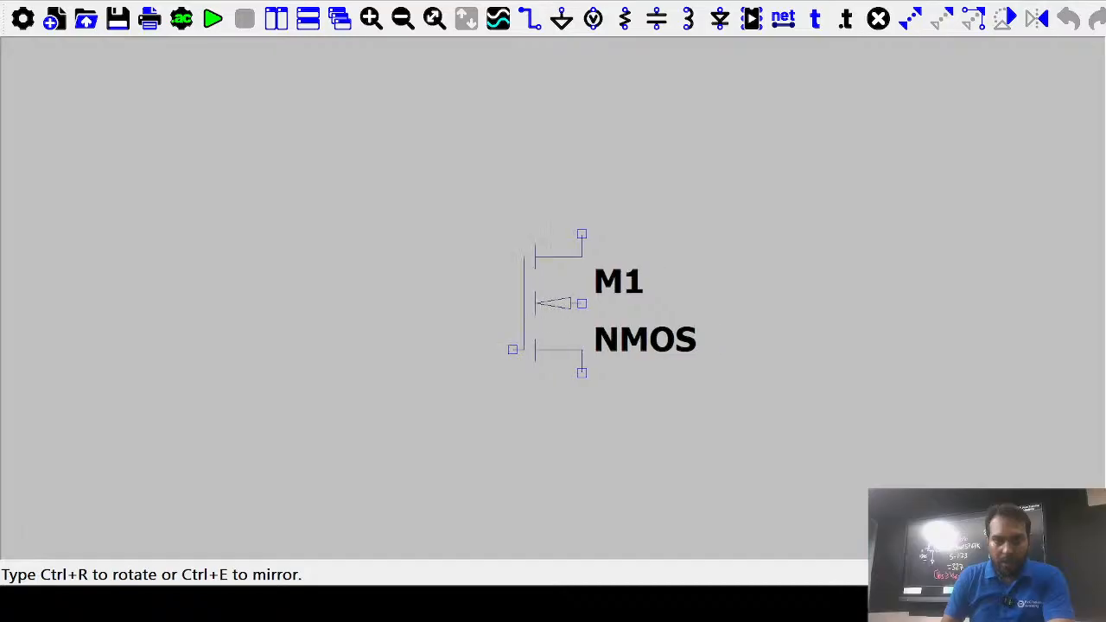
{"action": "left_click", "coordinate": [548, 281]}
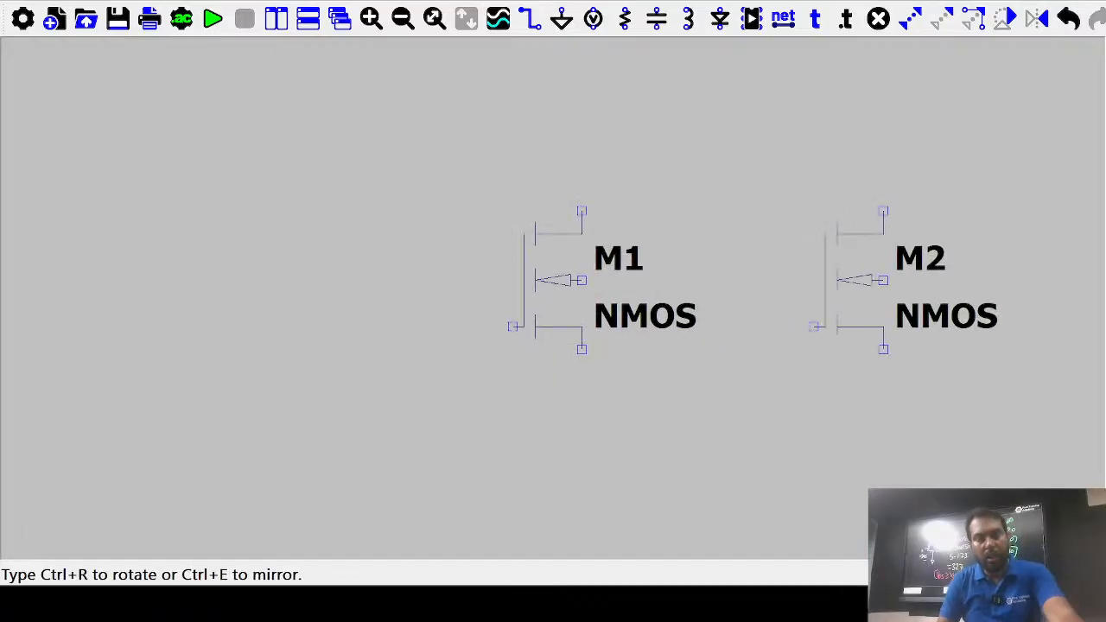
{"action": "key", "text": "Escape"}
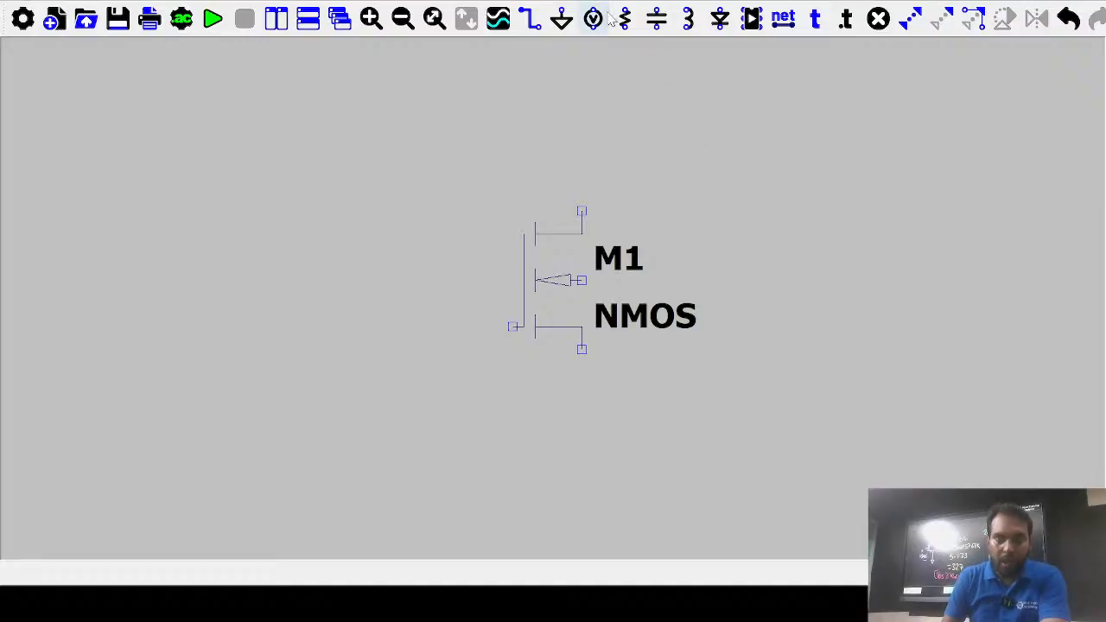
{"action": "left_click", "coordinate": [403, 18]}
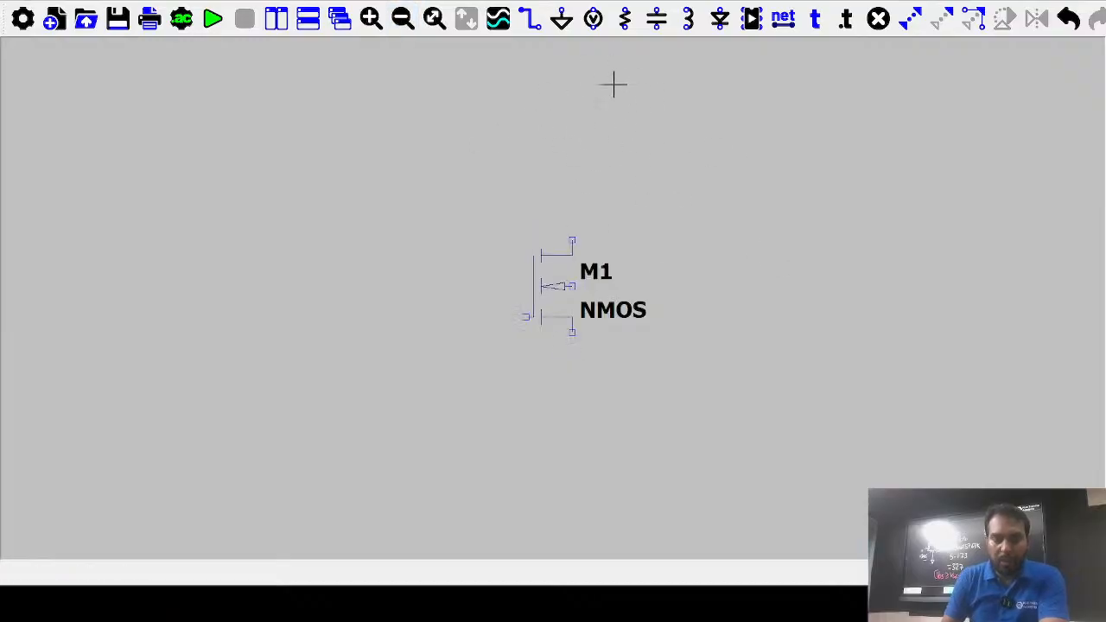
Place resistor R1 above the transistor M1
{"action": "left_click", "coordinate": [626, 25]}
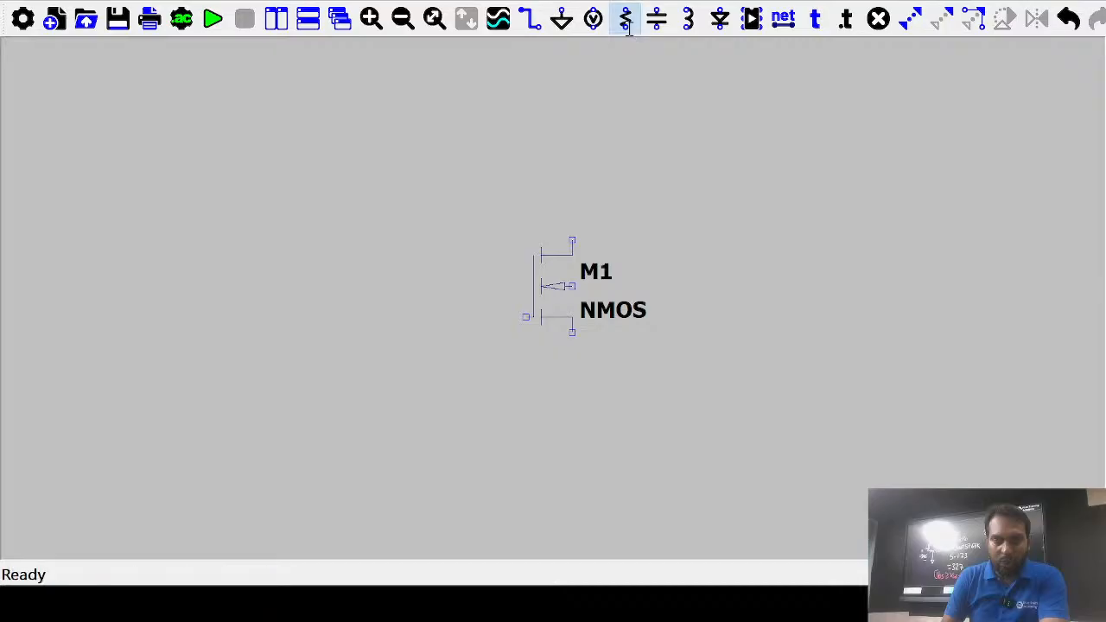
{"action": "left_click", "coordinate": [573, 138]}
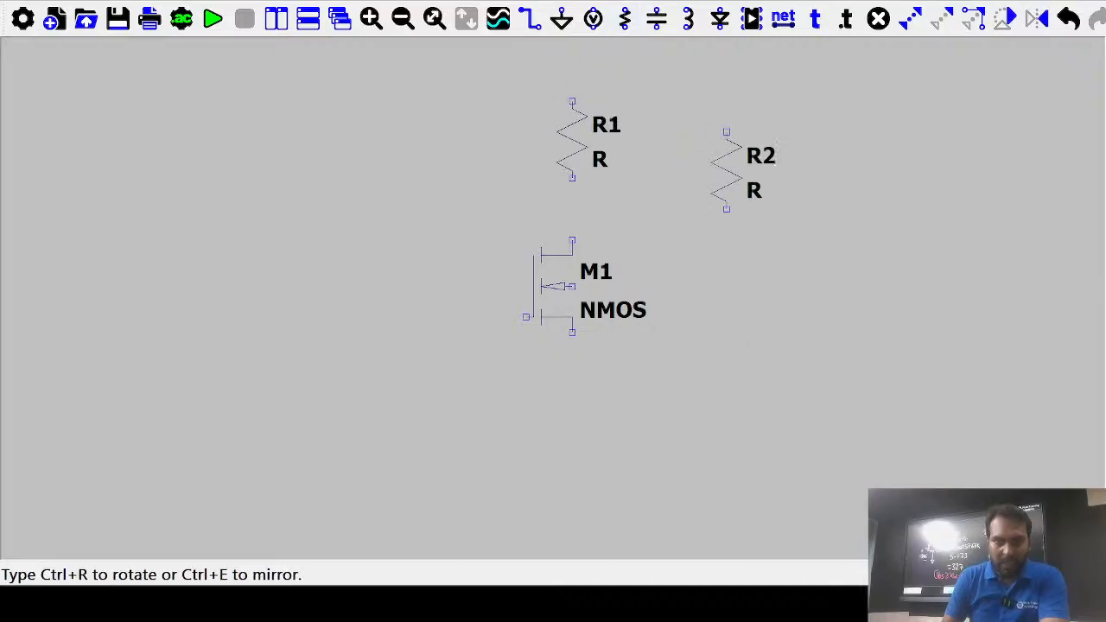
{"action": "key", "text": "Escape"}
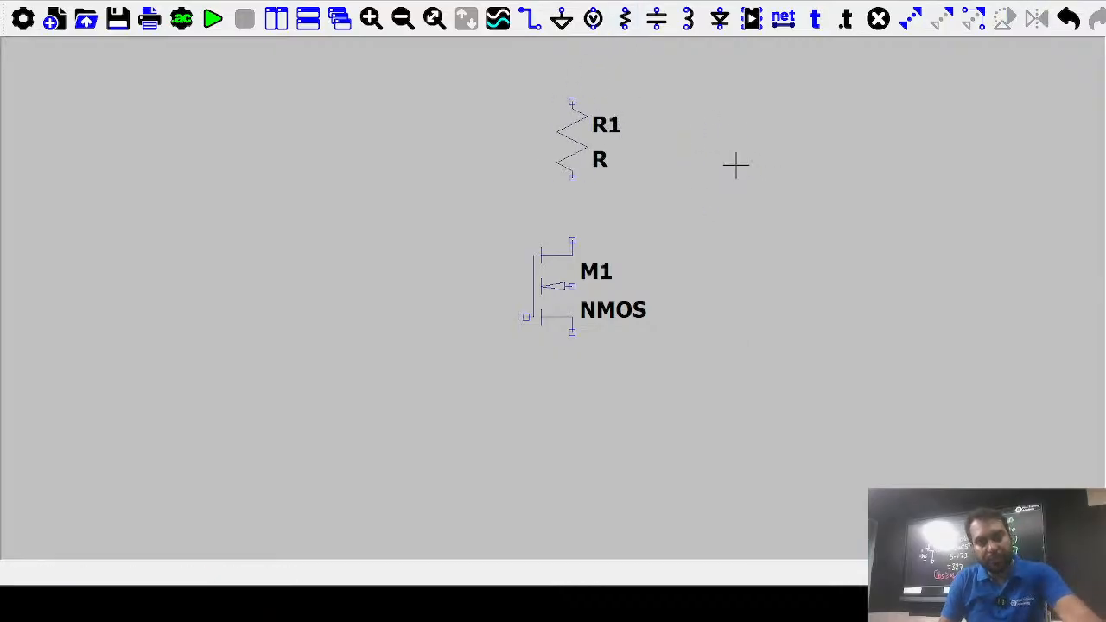
Place voltage source V1 below and to the left of M1
{"action": "left_click", "coordinate": [593, 17]}
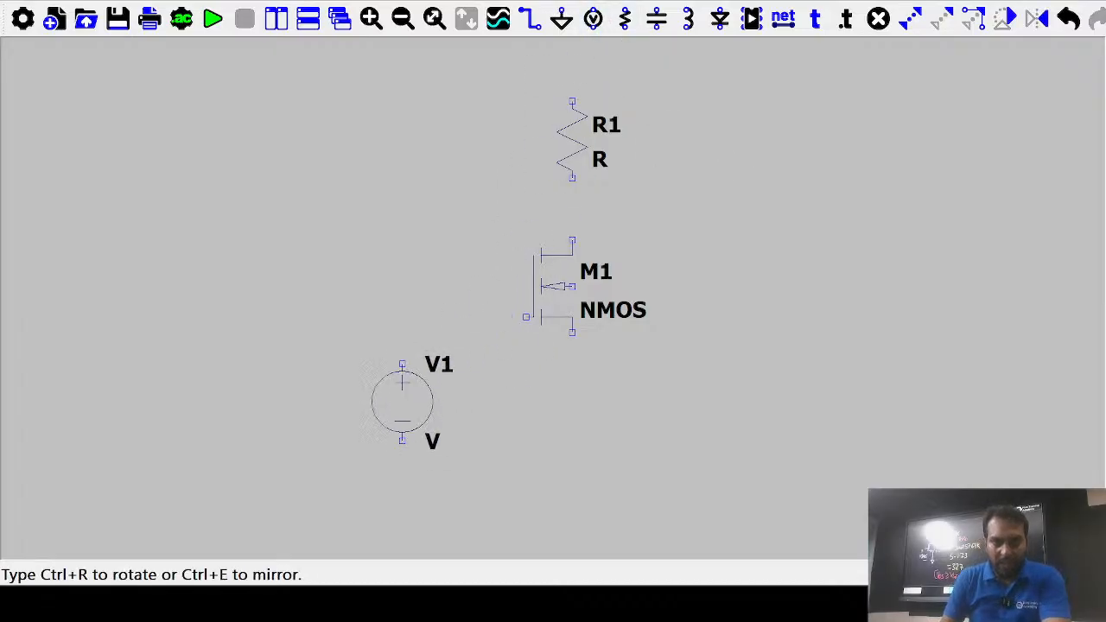
{"action": "left_click", "coordinate": [402, 402]}
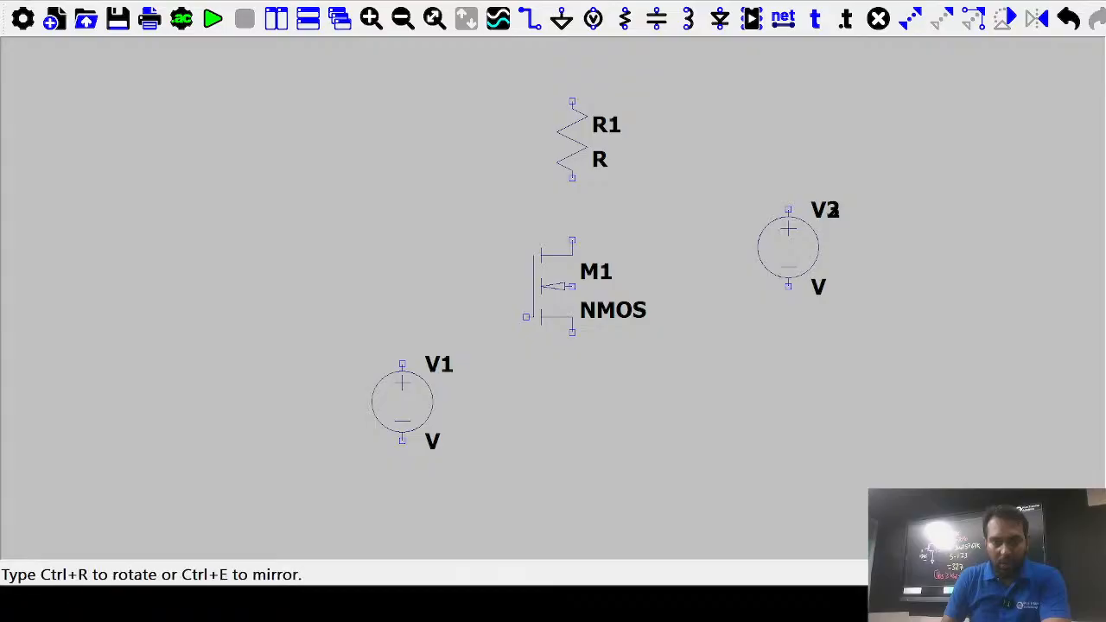
{"action": "key", "text": "Escape"}
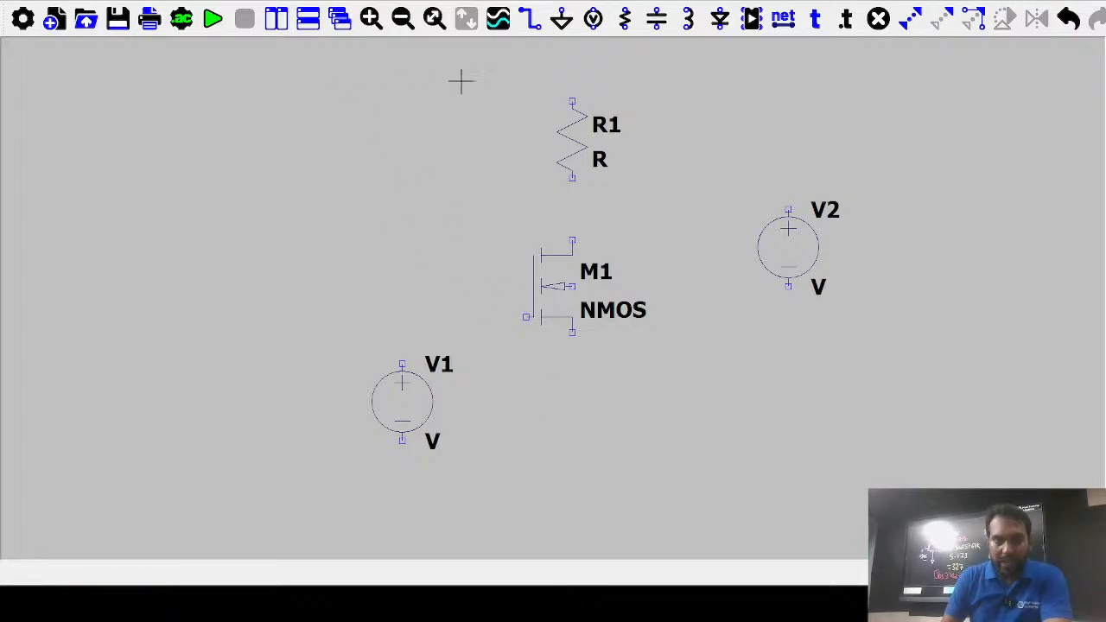
Wire R1's bottom to M1's drain and R1's top across to V2's positive terminal
{"action": "left_click", "coordinate": [530, 18]}
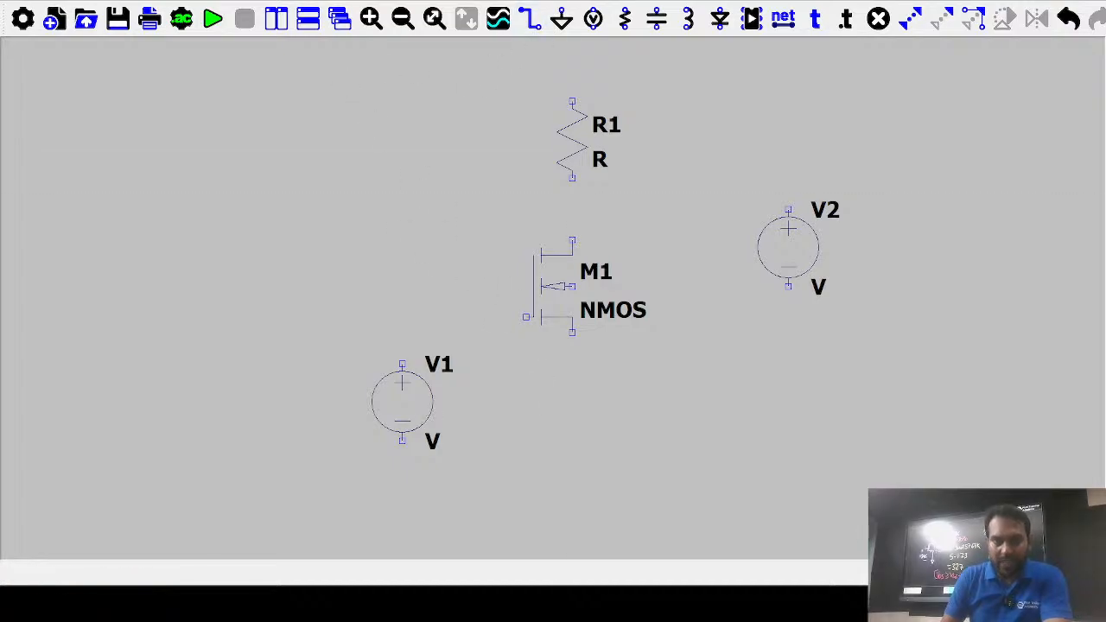
{"action": "left_click", "coordinate": [573, 180]}
{"action": "left_click", "coordinate": [572, 241]}
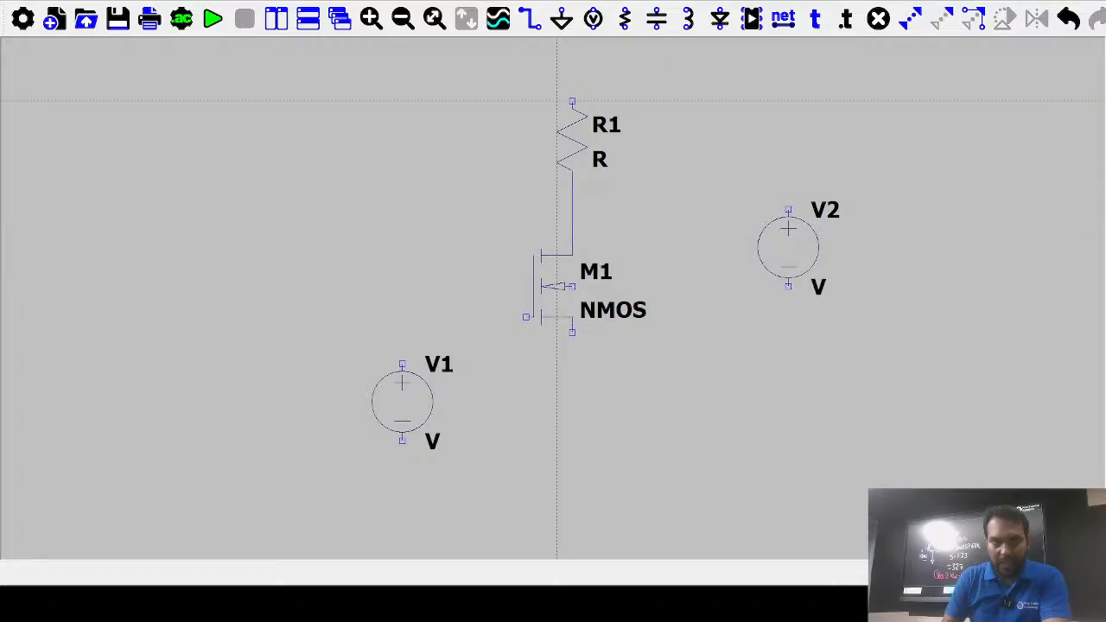
{"action": "left_click", "coordinate": [572, 102]}
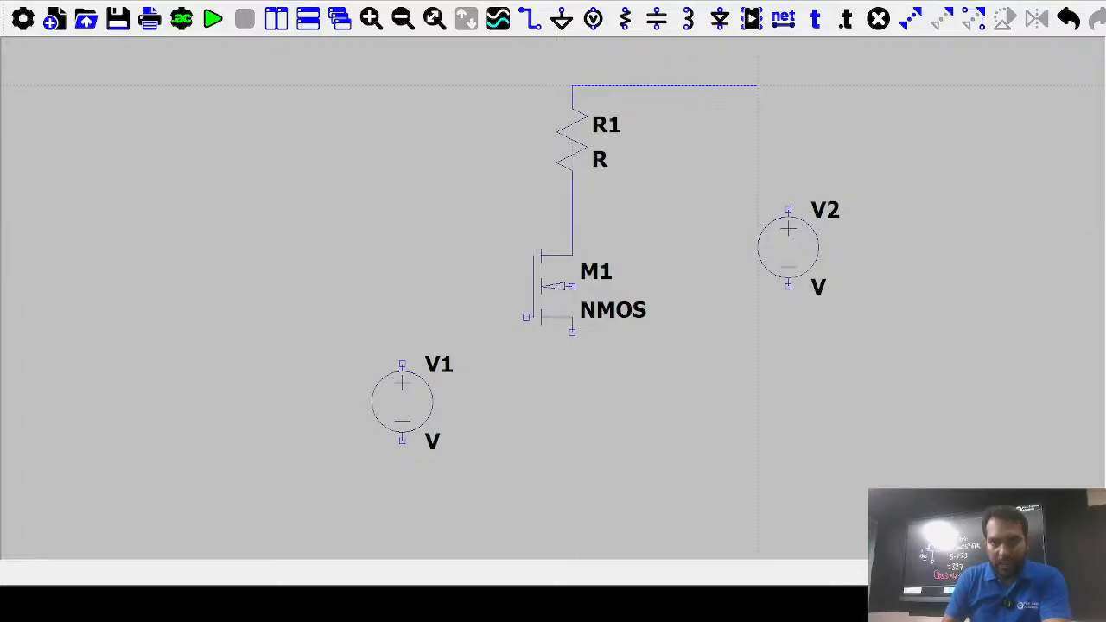
{"action": "left_click", "coordinate": [789, 85]}
{"action": "left_click", "coordinate": [788, 210]}
{"action": "key", "text": "Escape"}
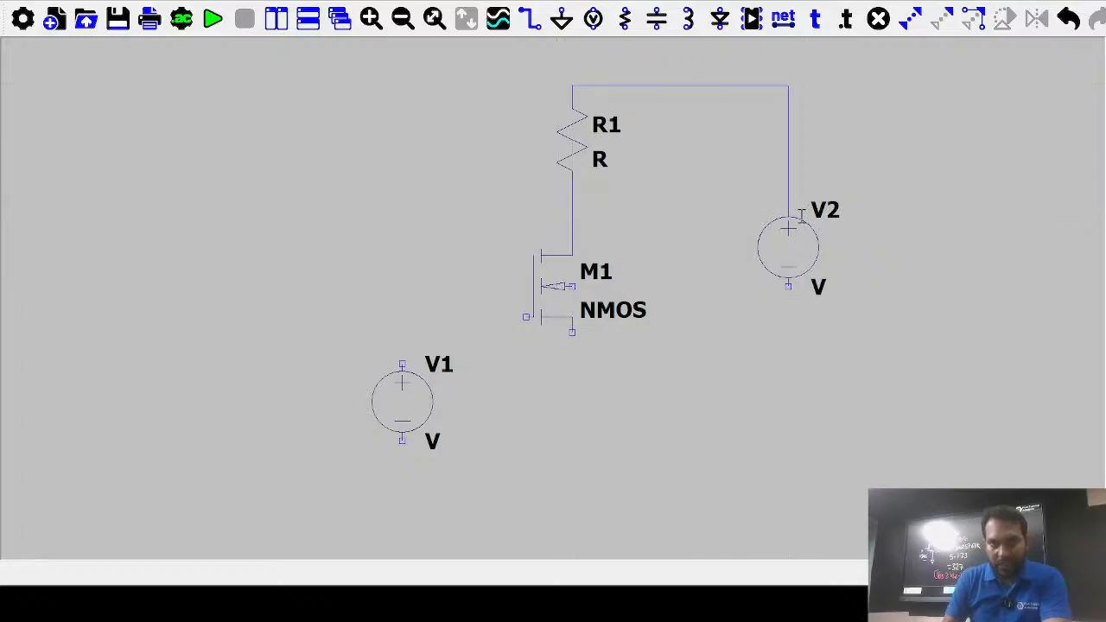
Wire V1's positive terminal to M1's gate, add a source lead, and reach M1's body pin
{"action": "left_click", "coordinate": [402, 363]}
{"action": "left_click", "coordinate": [527, 317]}
{"action": "left_click", "coordinate": [572, 333]}
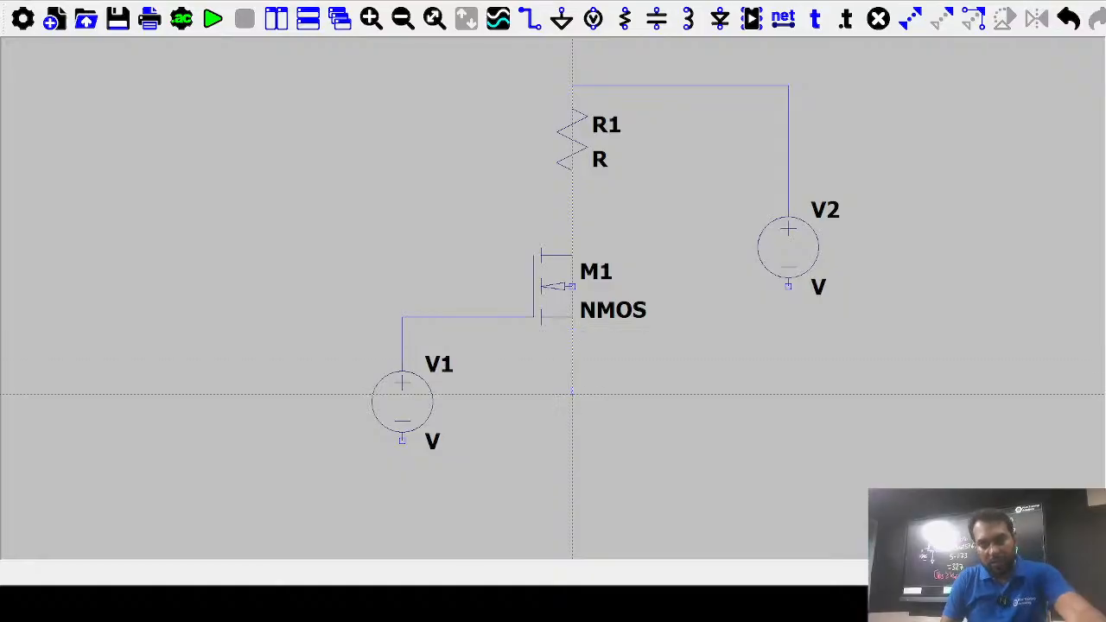
{"action": "left_click", "coordinate": [572, 396]}
{"action": "right_click", "coordinate": [572, 395]}
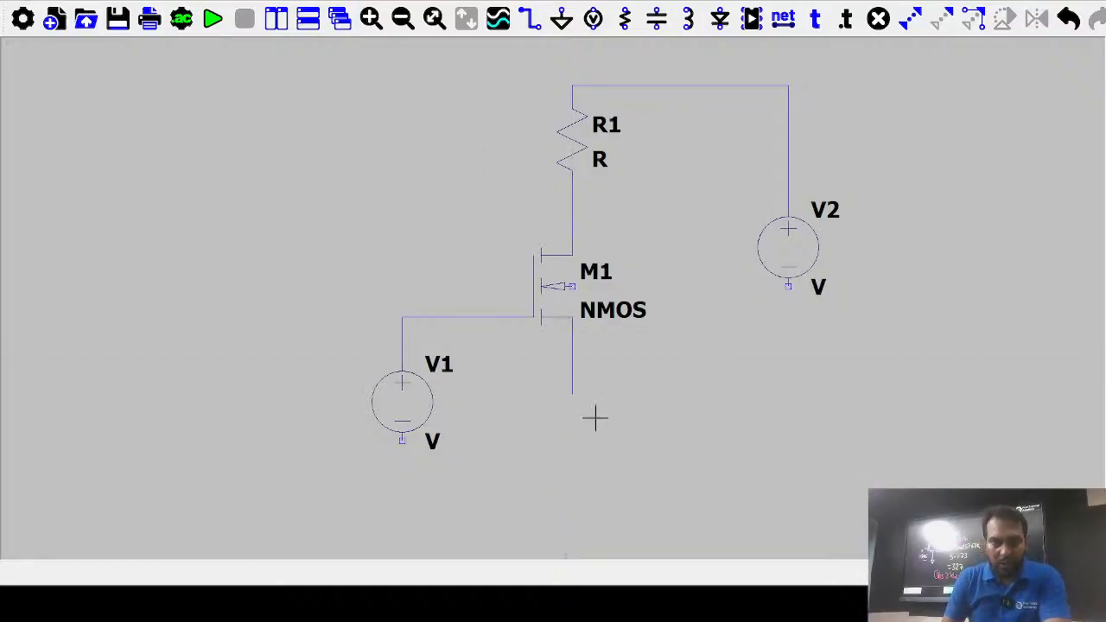
{"action": "left_click", "coordinate": [530, 17]}
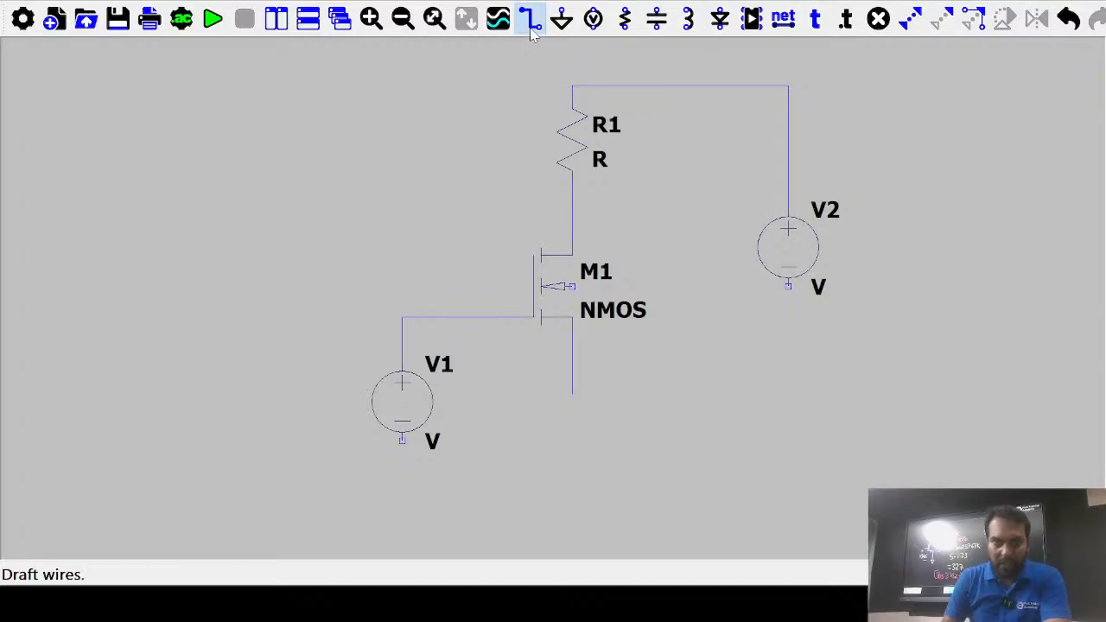
{"action": "left_click", "coordinate": [573, 286]}
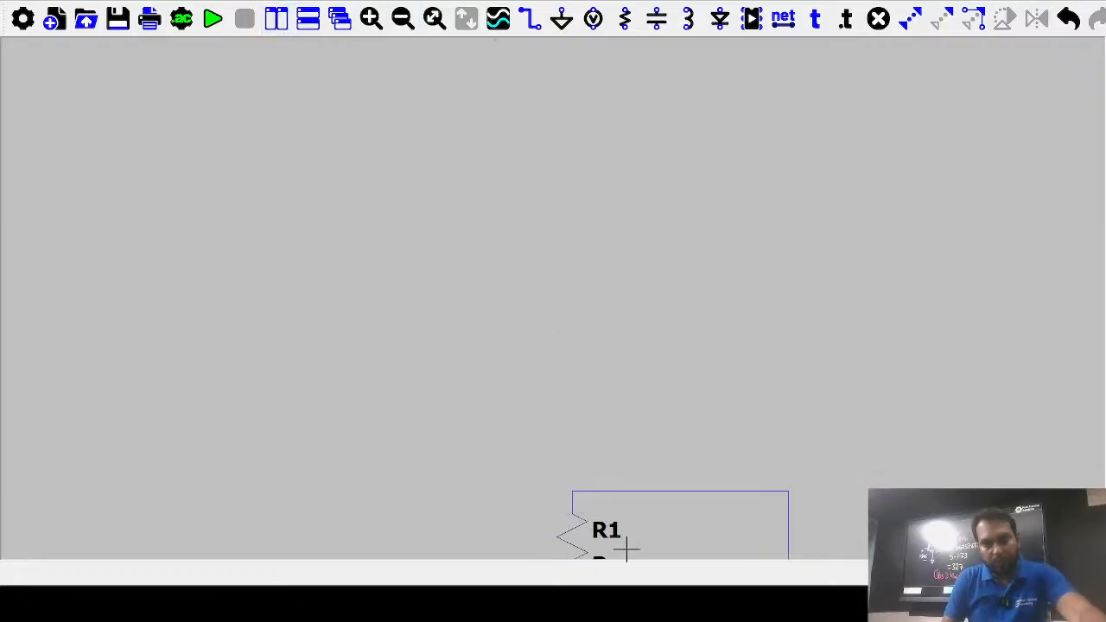
Wire M1's body terminal to its source lead and complete the V1-to-gate wire
{"action": "left_click_drag", "start_coordinate": [625, 548], "coordinate": [565, 116]}
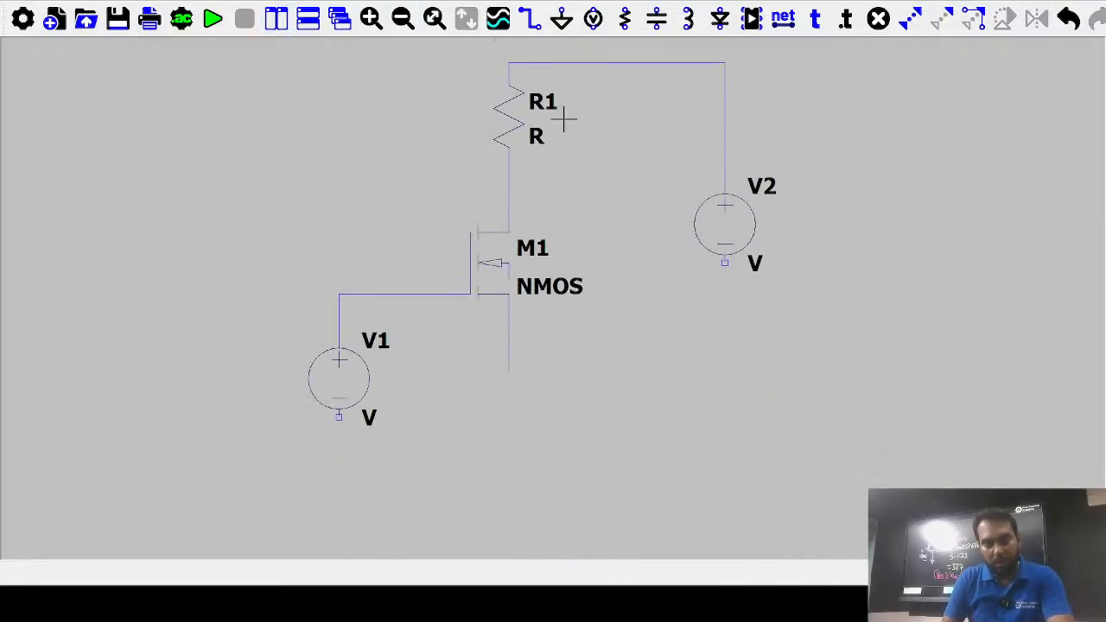
{"action": "left_click", "coordinate": [878, 18]}
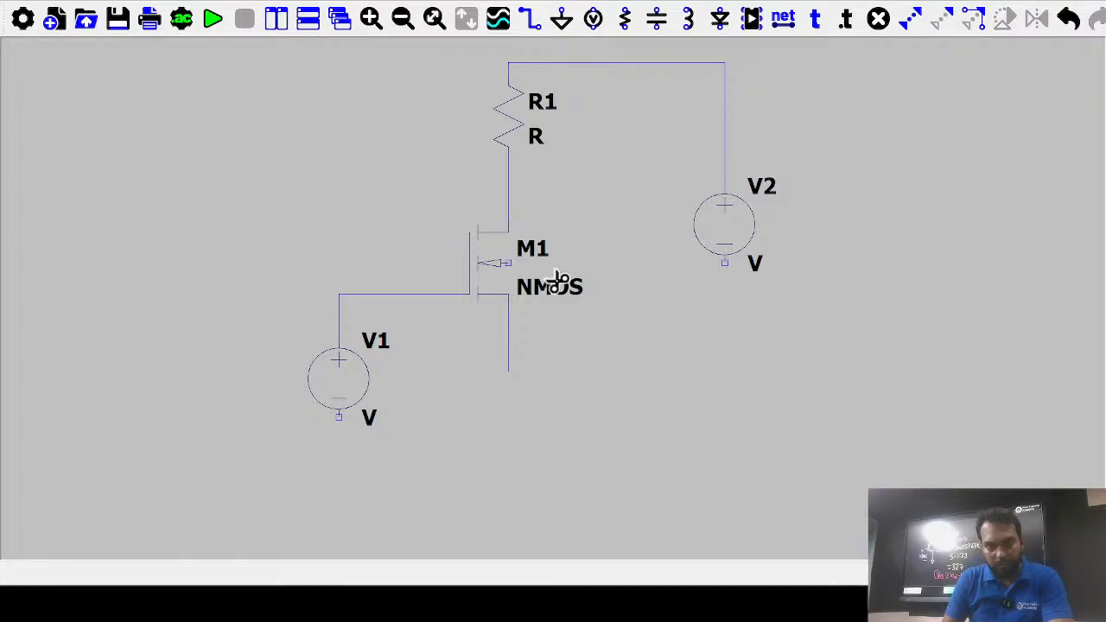
{"action": "left_click", "coordinate": [529, 19]}
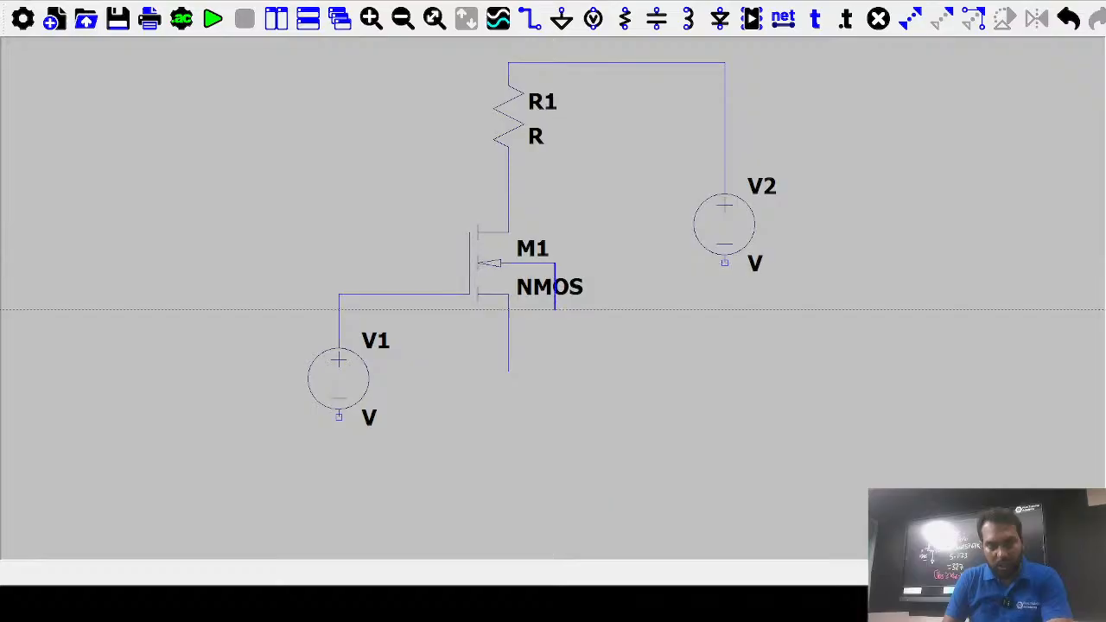
{"action": "left_click", "coordinate": [555, 325]}
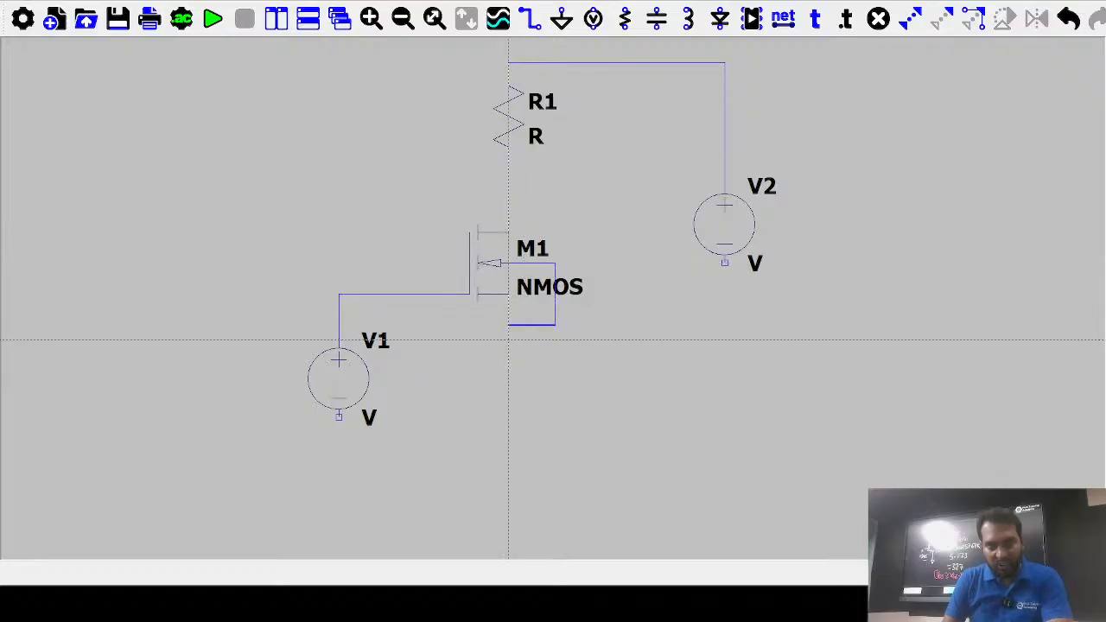
{"action": "left_click", "coordinate": [508, 325]}
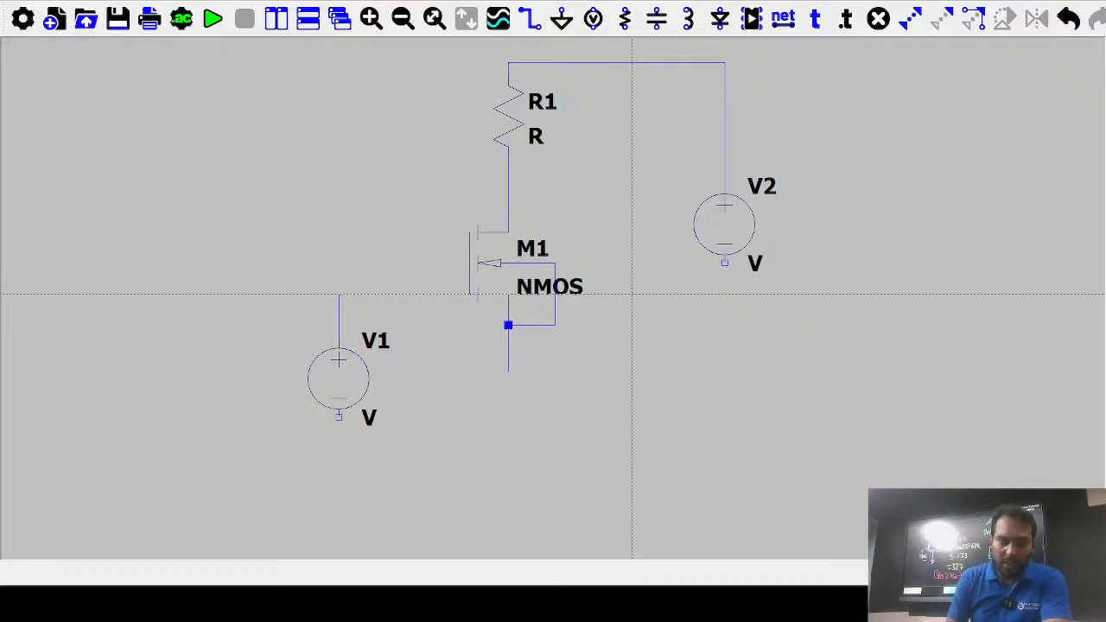
{"action": "left_click", "coordinate": [470, 295]}
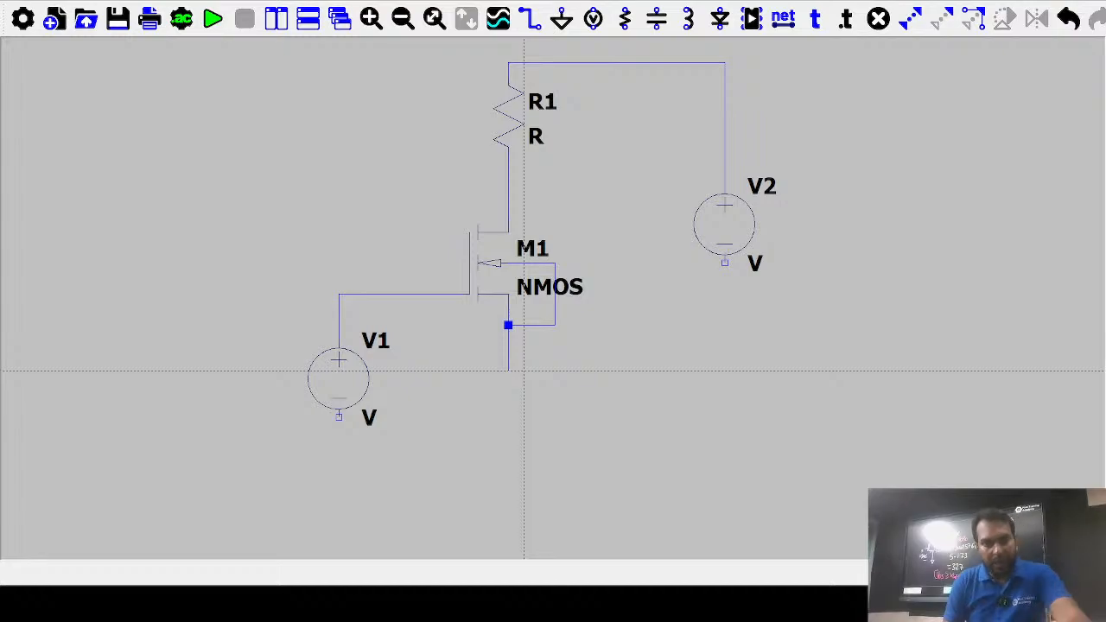
Place ground symbols below M1's source and at V2's and V1's negative terminals
{"action": "key", "text": "Escape"}
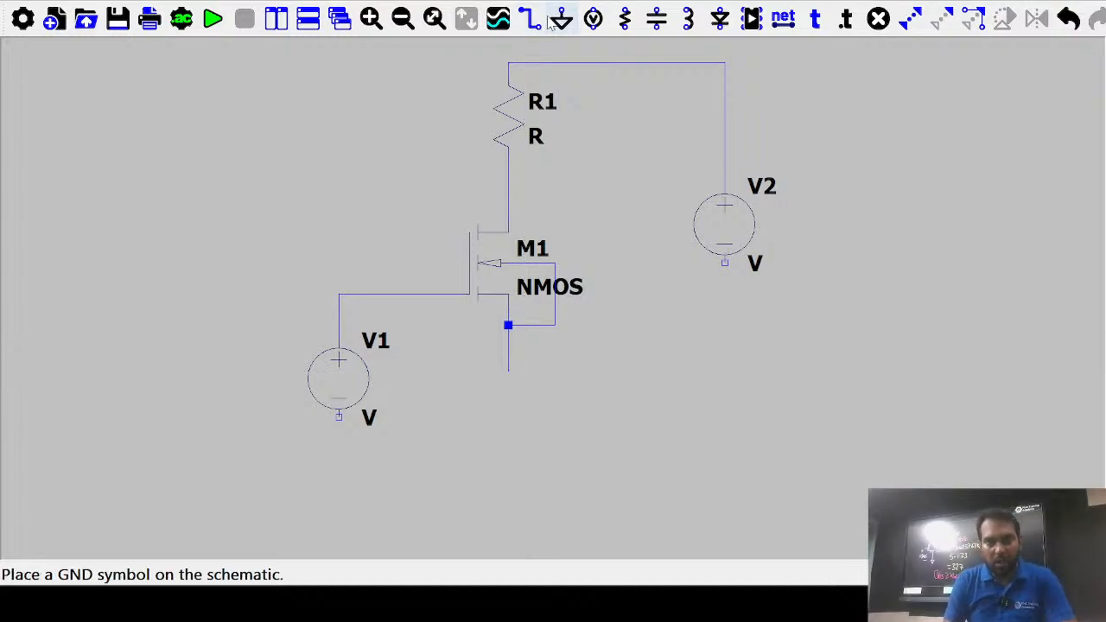
{"action": "left_click", "coordinate": [562, 19]}
{"action": "left_click", "coordinate": [509, 370]}
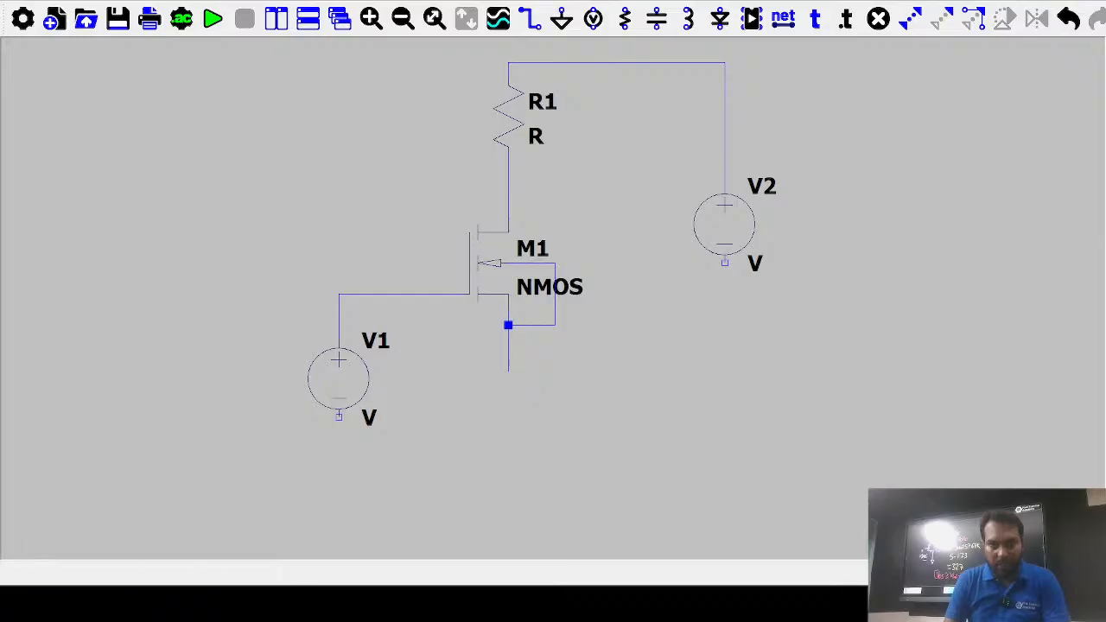
{"action": "left_click", "coordinate": [725, 263]}
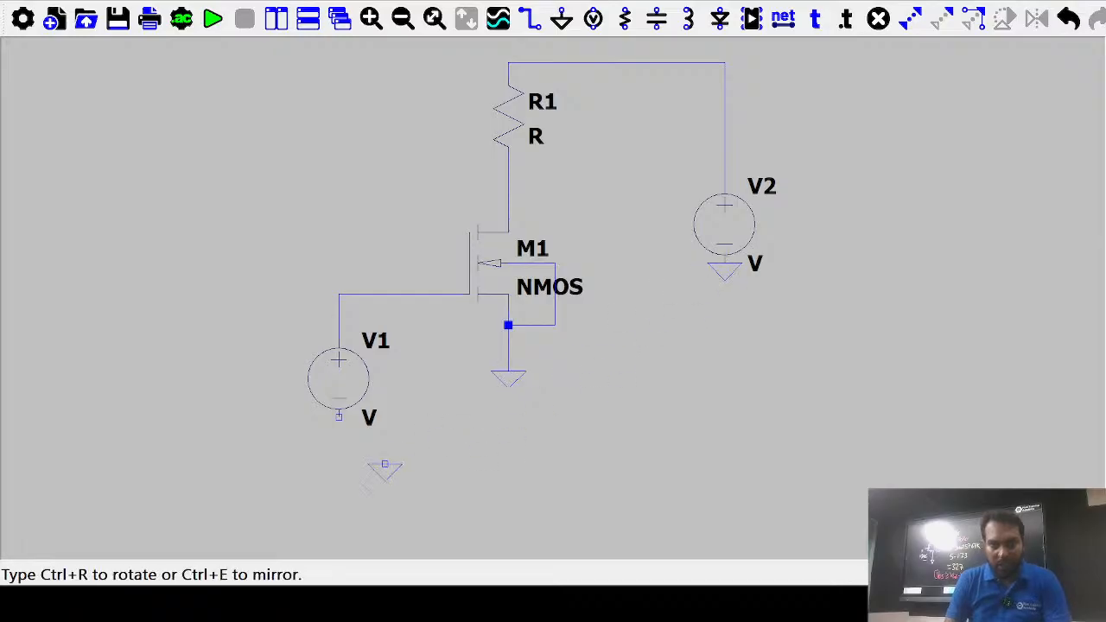
{"action": "left_click", "coordinate": [339, 417]}
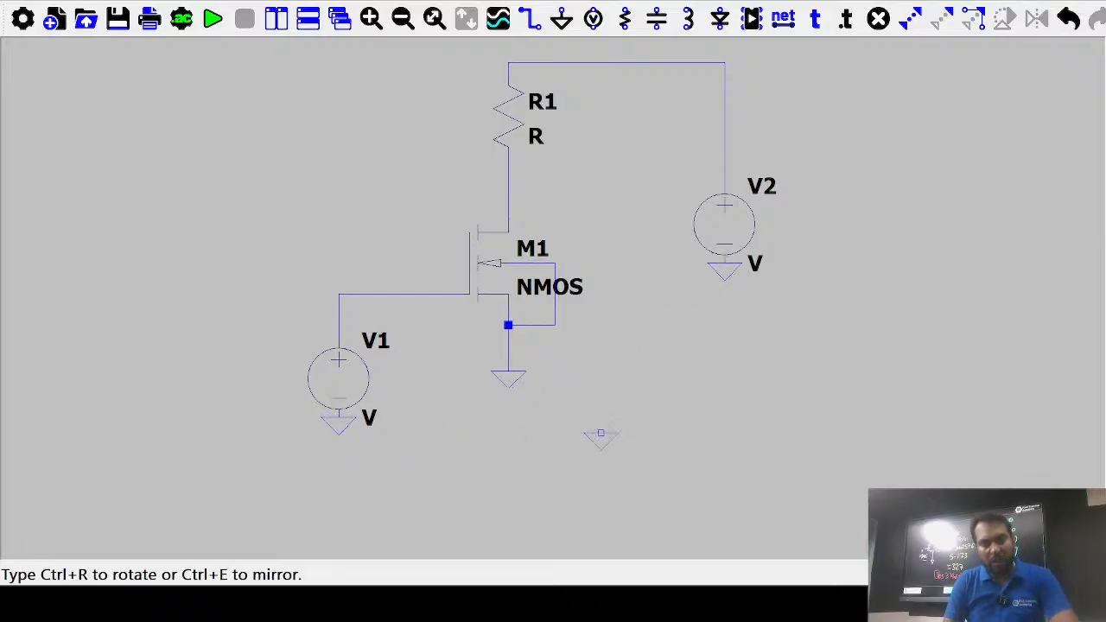
{"action": "right_click", "coordinate": [603, 437]}
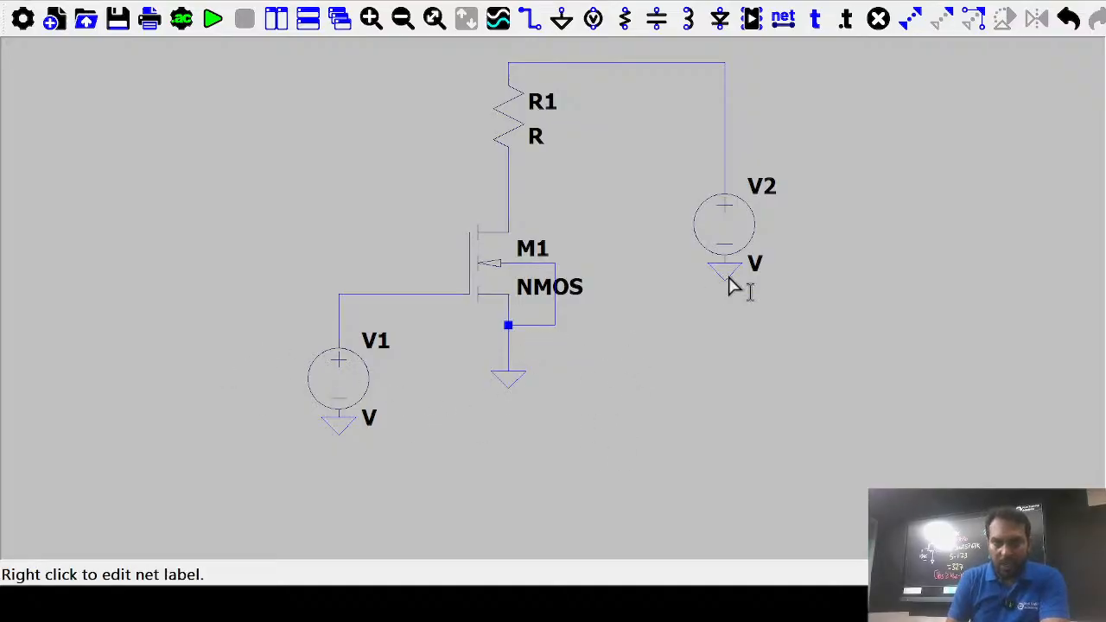
Name the supply VDD at 5 and the resistor RD at 57.67K, then begin editing V1
{"action": "right_click", "coordinate": [741, 239]}
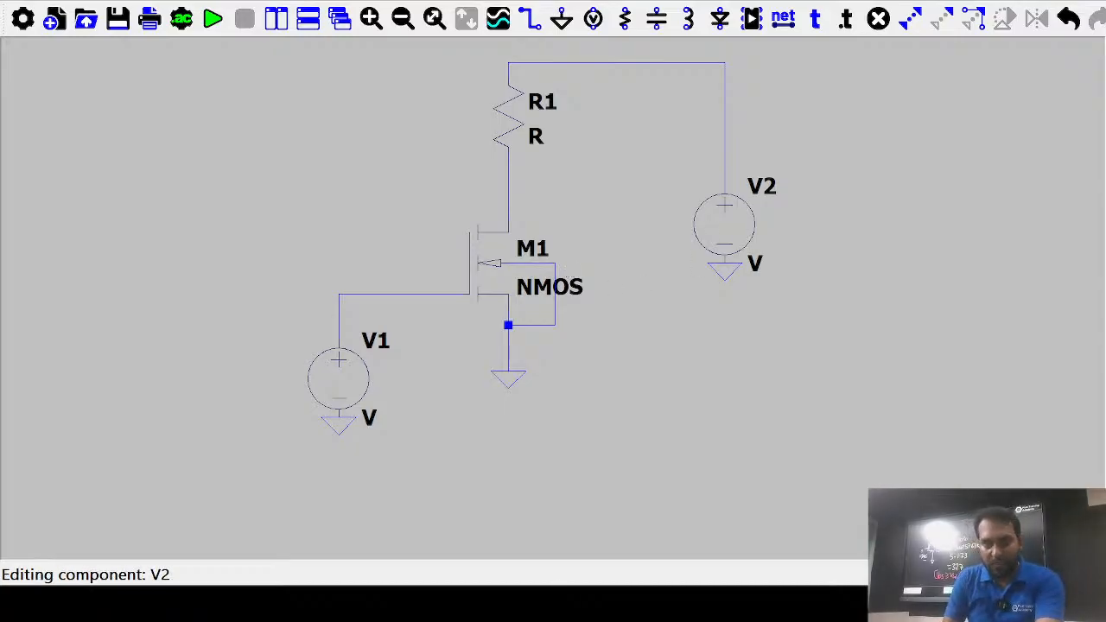
{"action": "left_click", "coordinate": [645, 266]}
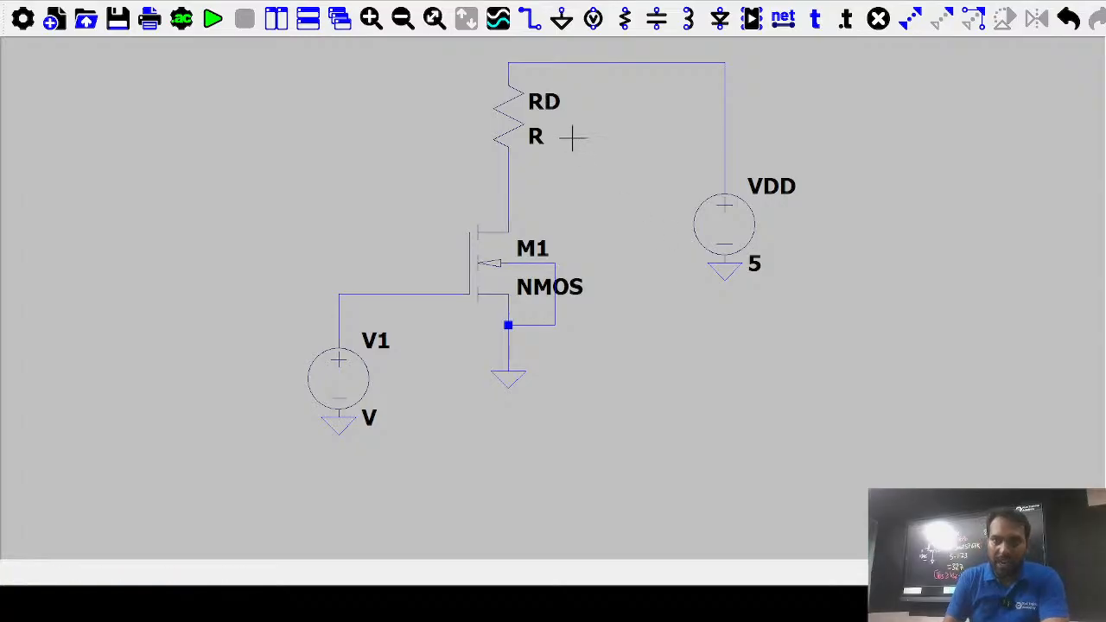
{"action": "right_click", "coordinate": [511, 131]}
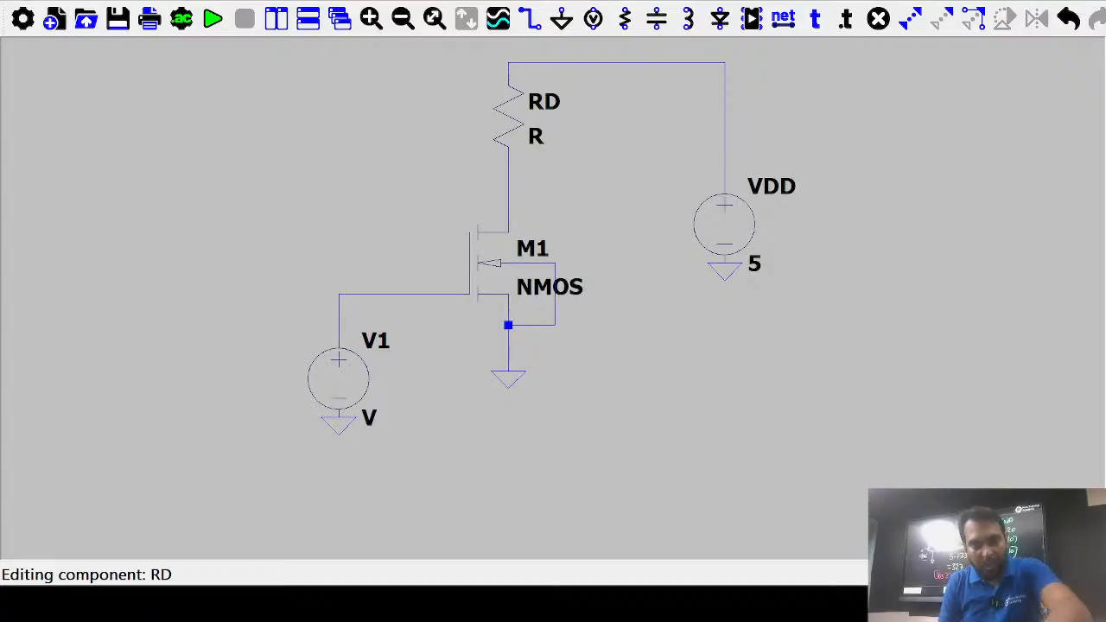
{"action": "key", "text": "Return"}
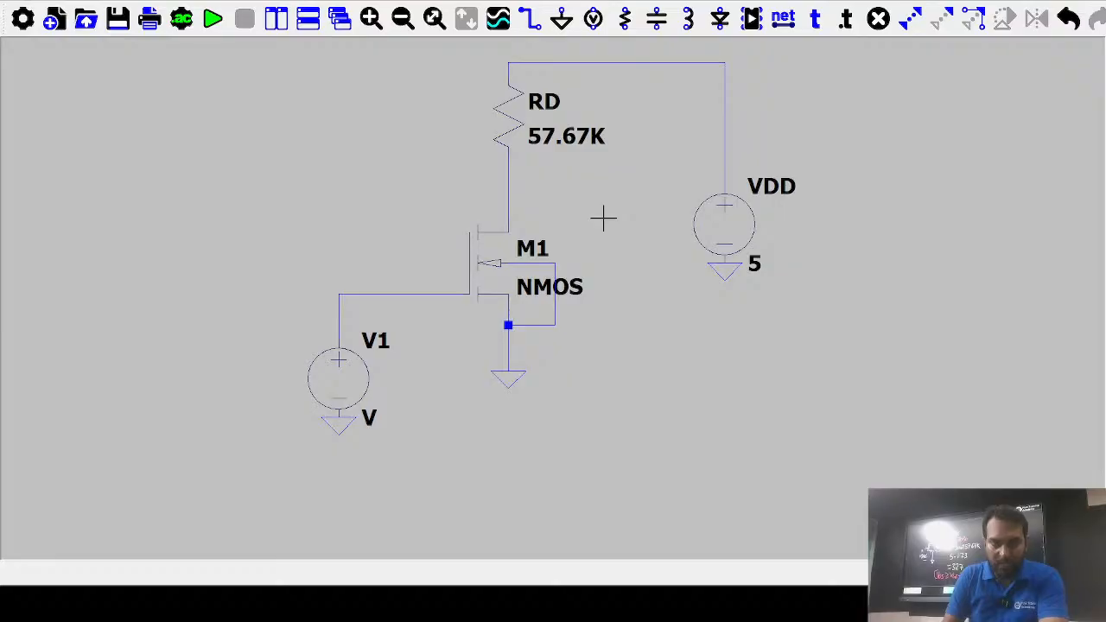
{"action": "right_click", "coordinate": [342, 387]}
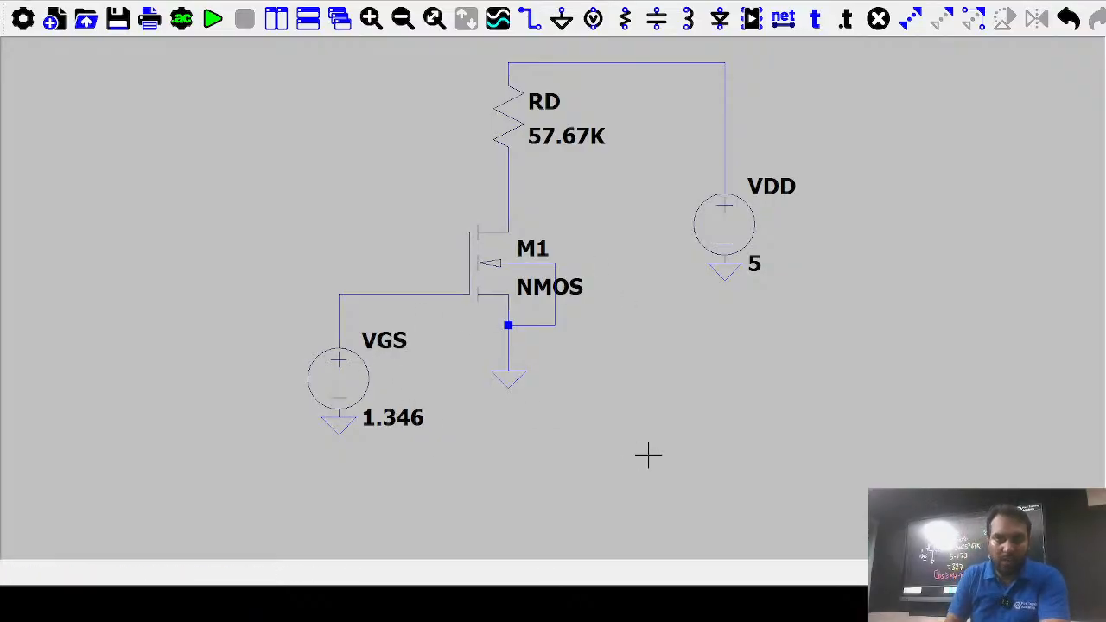
Shift the schematic view left to show RD 57.67K, VGS 1.346 and VDD 5
{"action": "left_click_drag", "start_coordinate": [513, 322], "coordinate": [362, 347]}
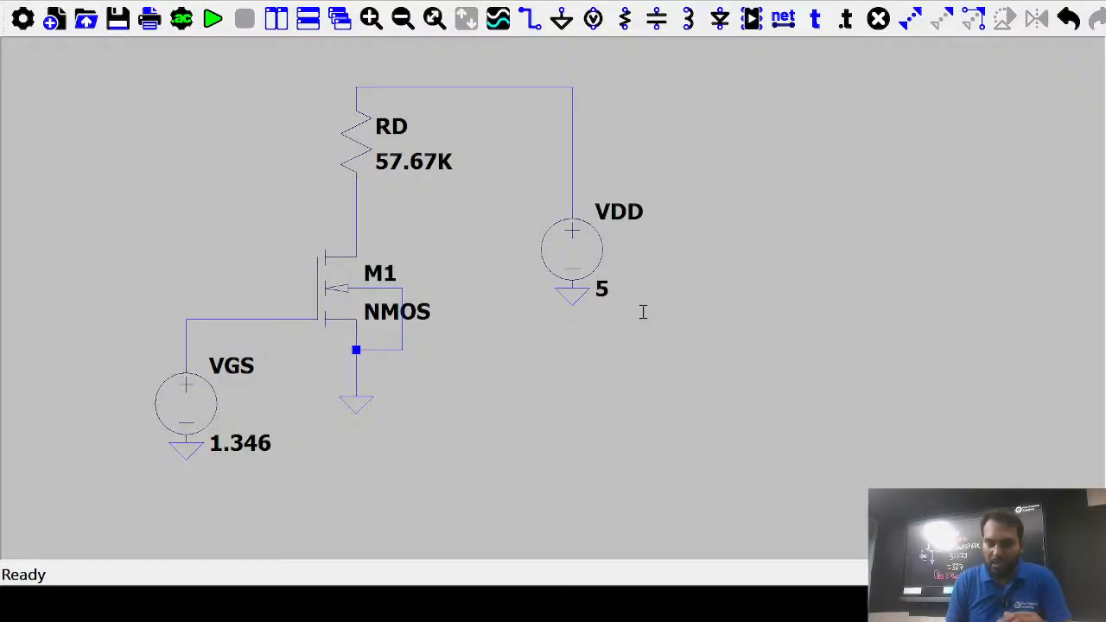
Place the .model nmos1 directive (vt0=1, W=10um, L=2um, kp=50u) below the circuit; set M1 to NMOS1
{"action": "left_click", "coordinate": [818, 253]}
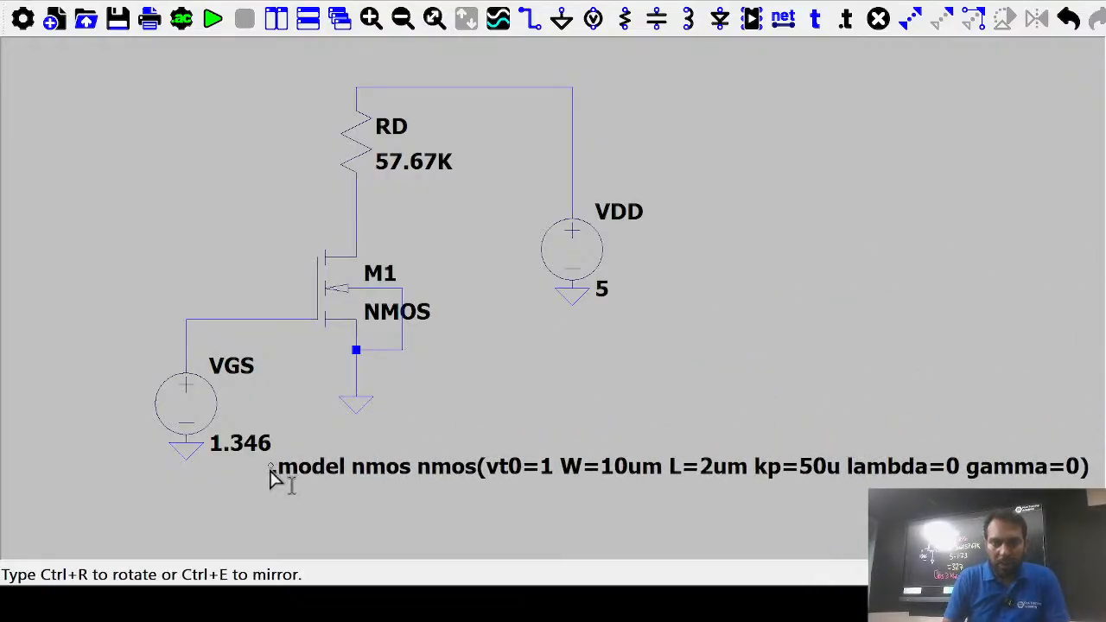
{"action": "left_click", "coordinate": [155, 515]}
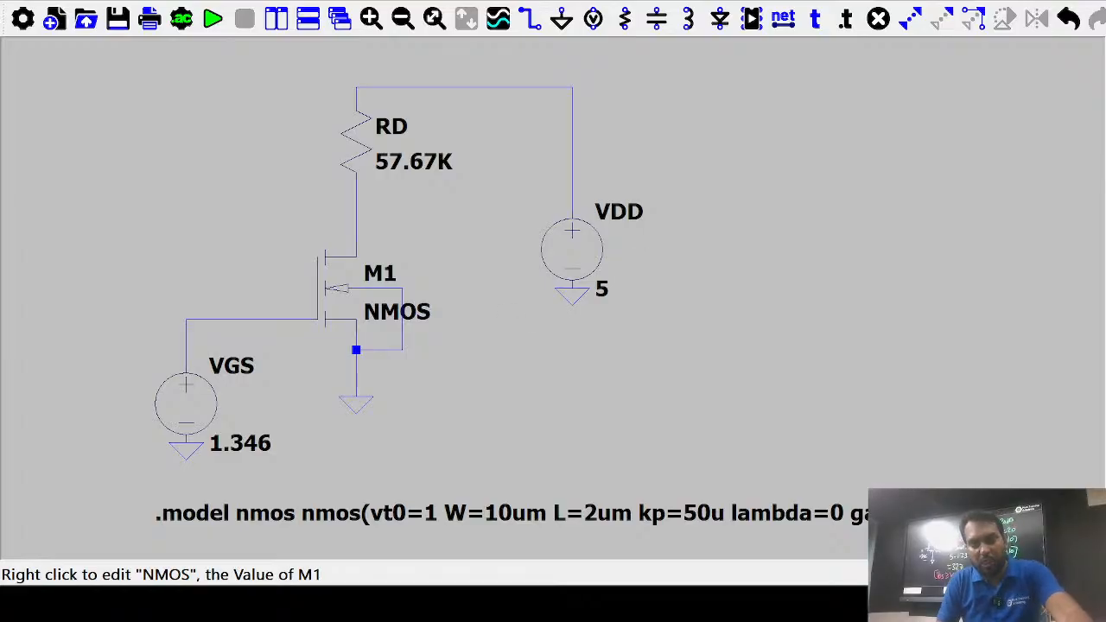
{"action": "left_click", "coordinate": [648, 251]}
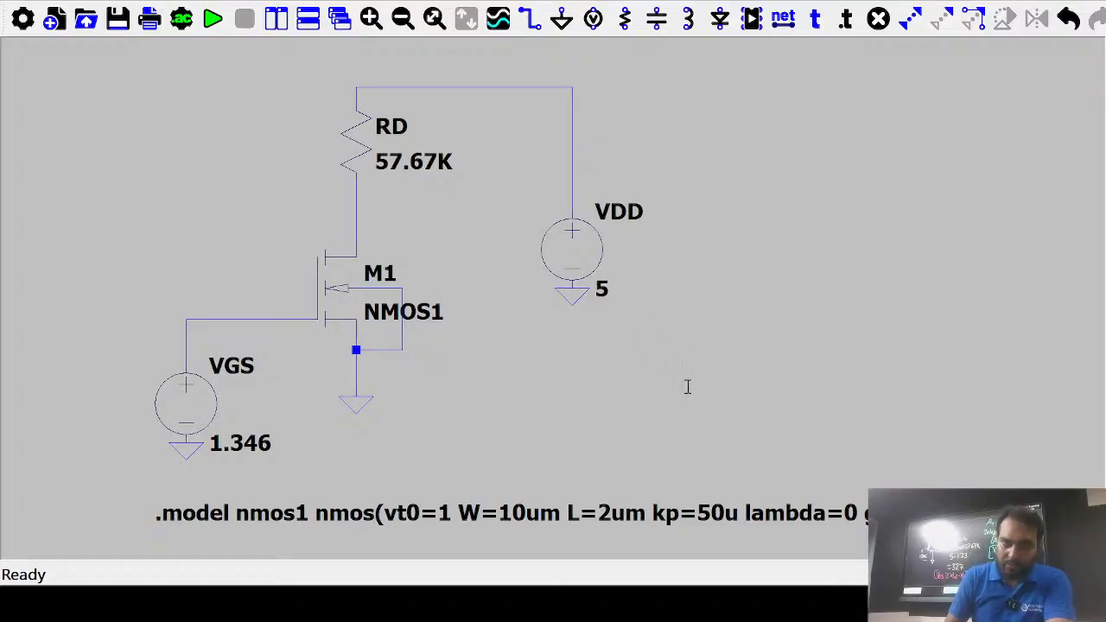
Add an .op directive at the top-left, save the schematic, and run the simulation
{"action": "left_click", "coordinate": [686, 412]}
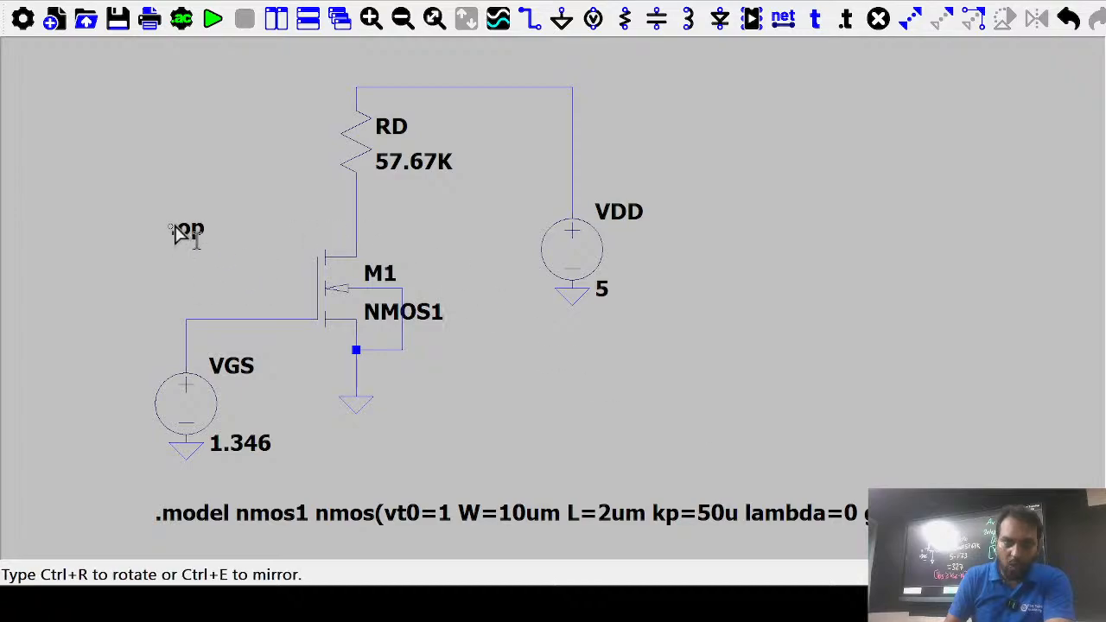
{"action": "left_click", "coordinate": [117, 102]}
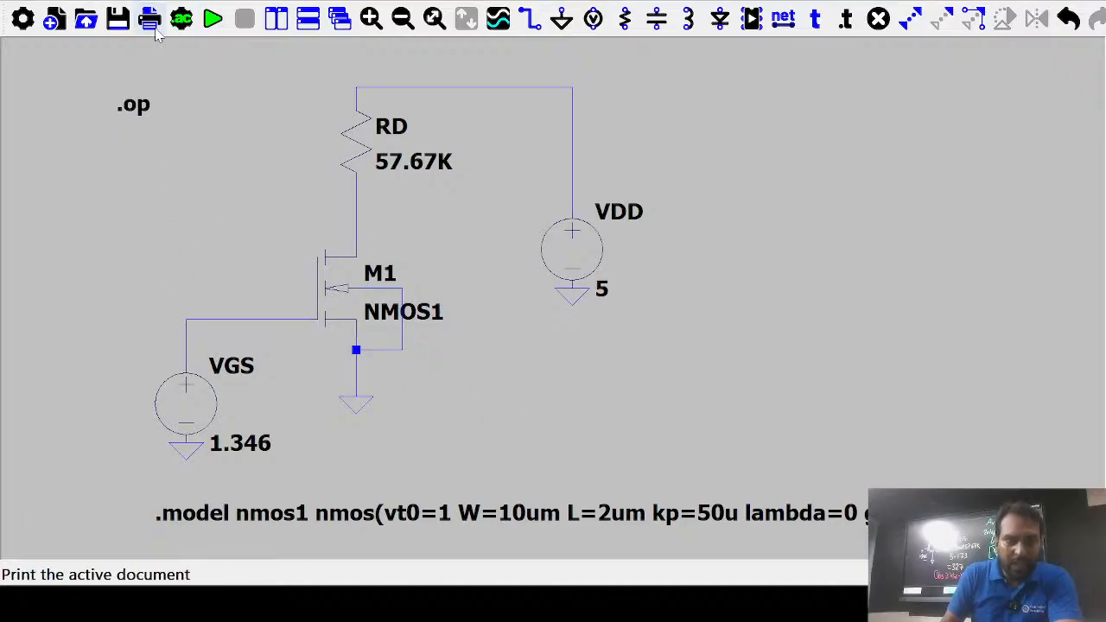
{"action": "left_click", "coordinate": [119, 24]}
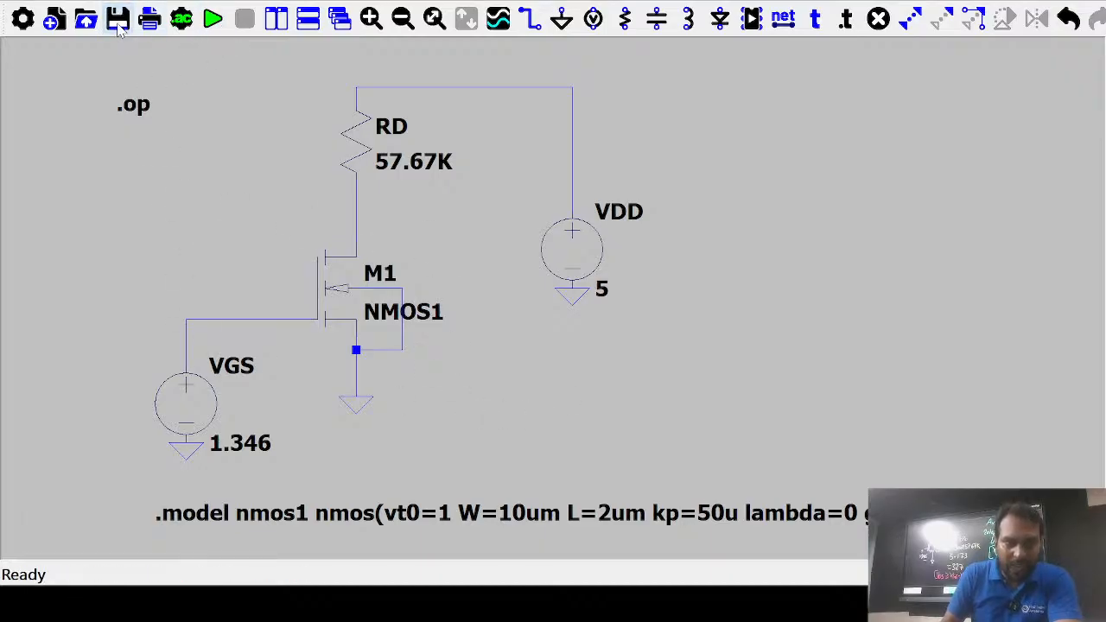
{"action": "left_click", "coordinate": [213, 19]}
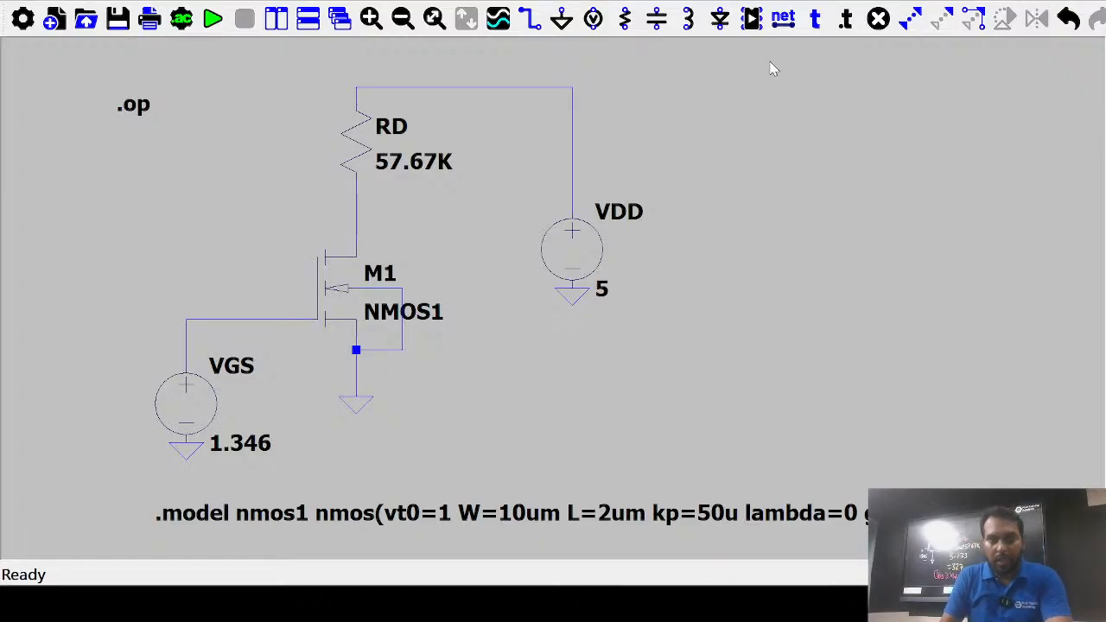
Focus the schematic canvas ahead of editing the nmos1 model directive
{"action": "left_click", "coordinate": [816, 66]}
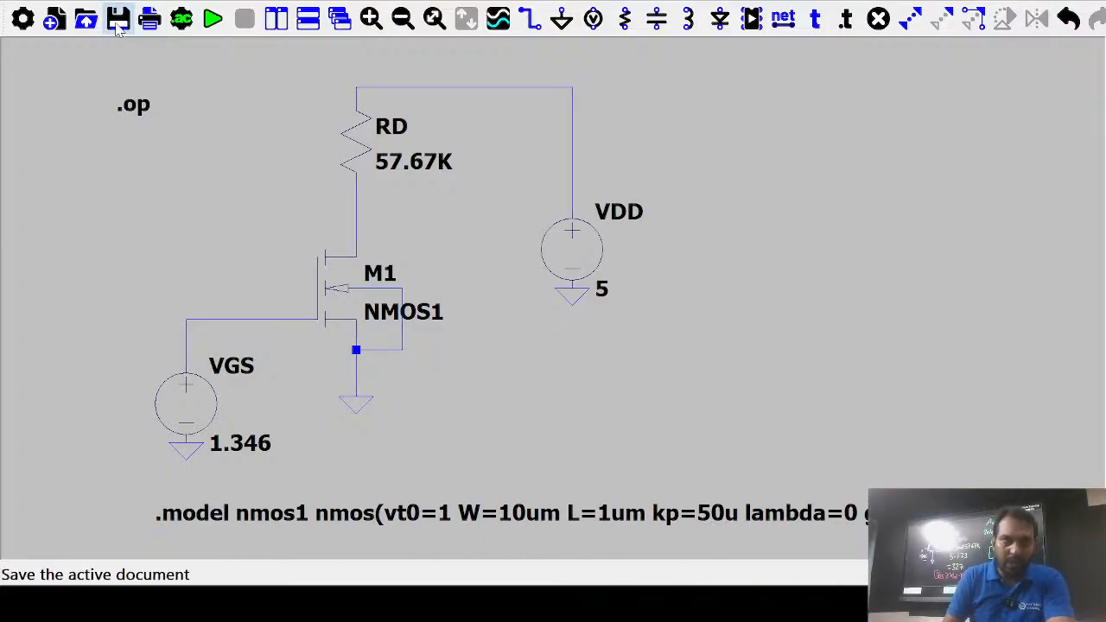
Run the .op simulation and paste the m1 MOSFET results (Id 2.99e-05, Vds 3.27, Gm 1.73e-04) into the schematic
{"action": "left_click", "coordinate": [213, 19]}
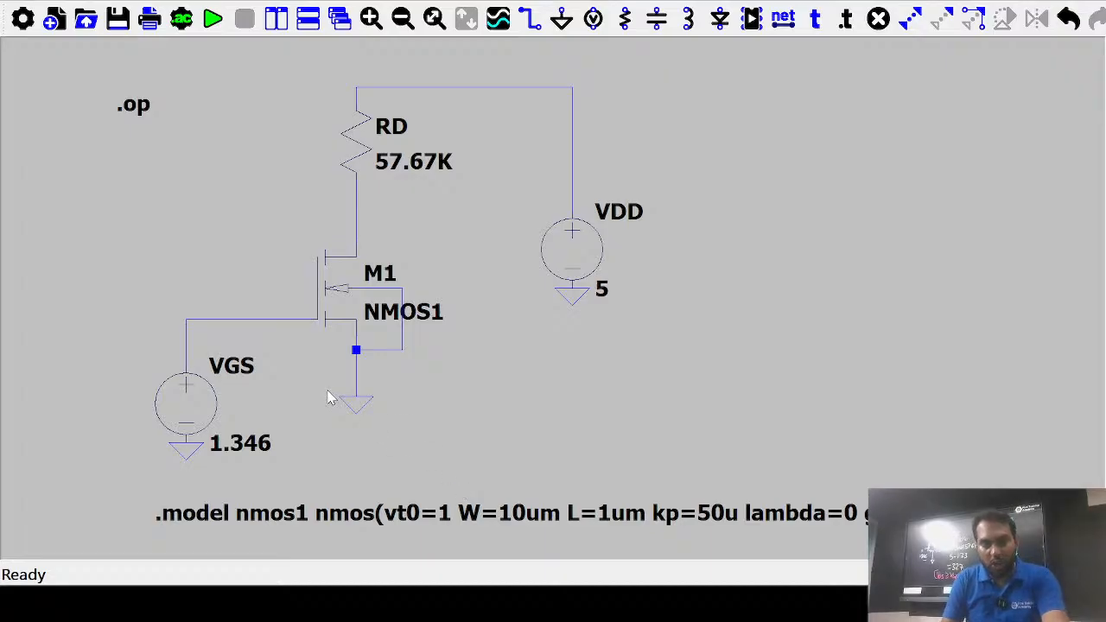
{"action": "key", "text": "w"}
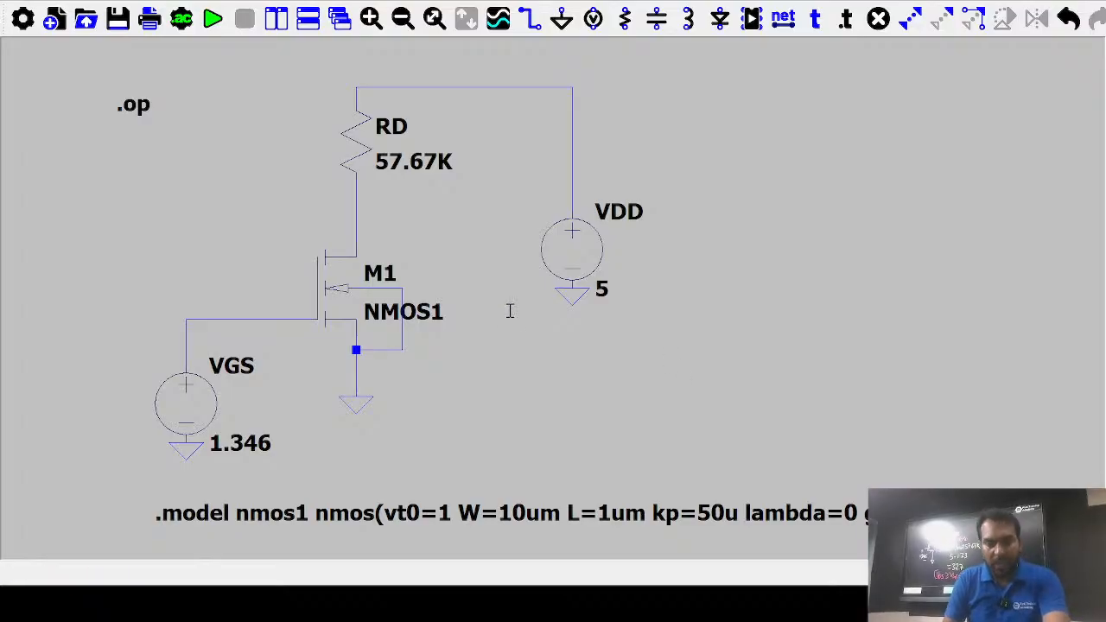
{"action": "key", "text": "ctrl+v"}
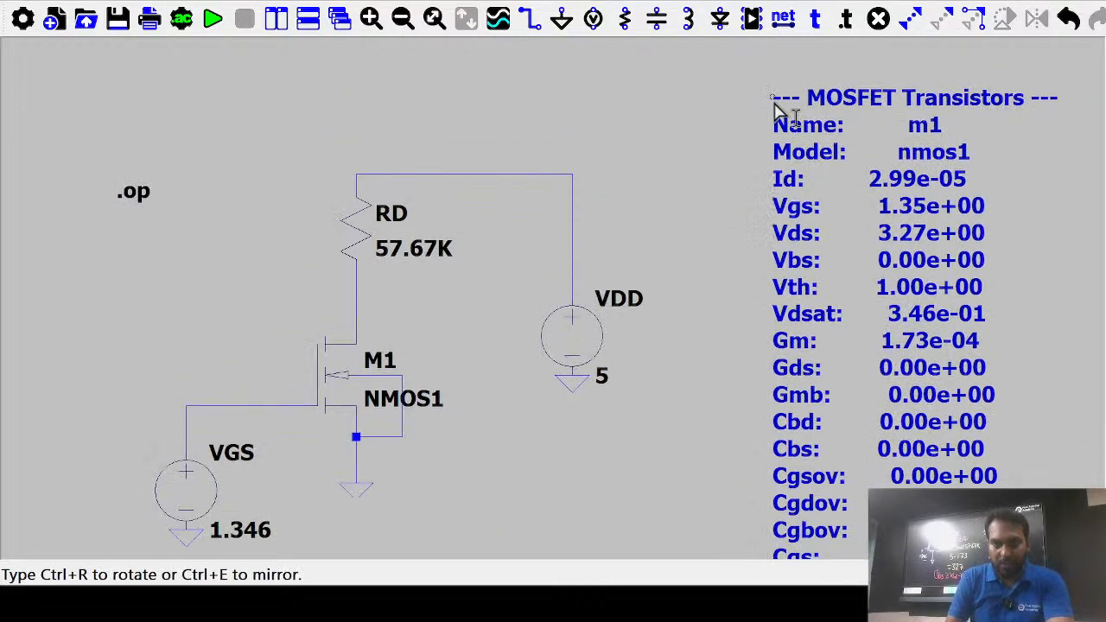
Drop the m1 results table, zoom to fit, and move it right of the circuit clear of the .model nmos1 line
{"action": "left_click", "coordinate": [775, 92]}
{"action": "left_click", "coordinate": [416, 19]}
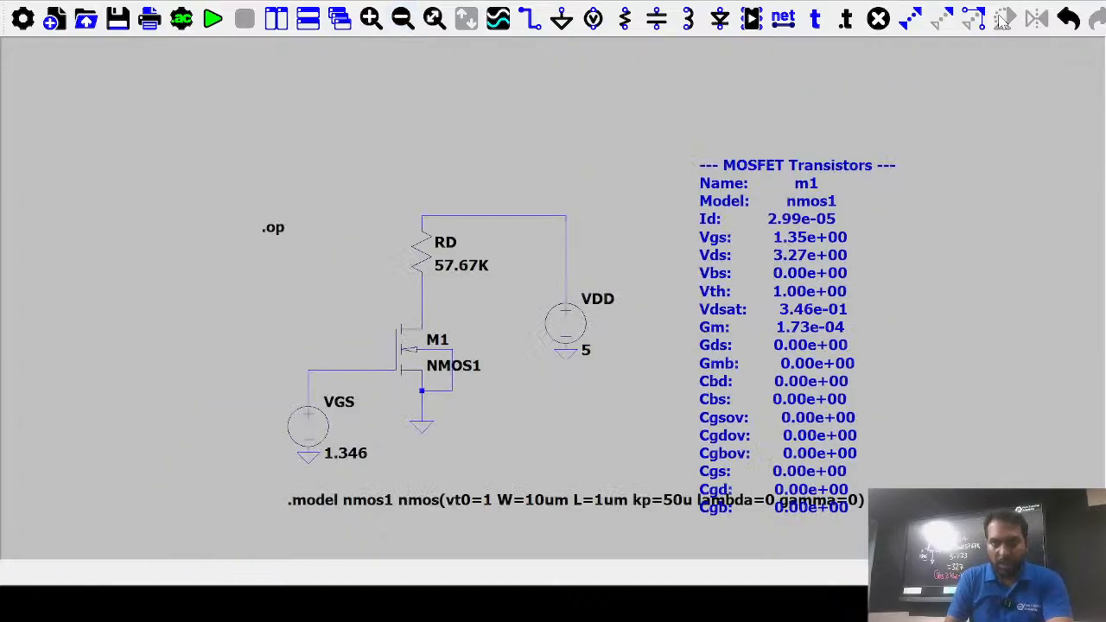
{"action": "left_click", "coordinate": [944, 19]}
{"action": "left_click", "coordinate": [864, 181]}
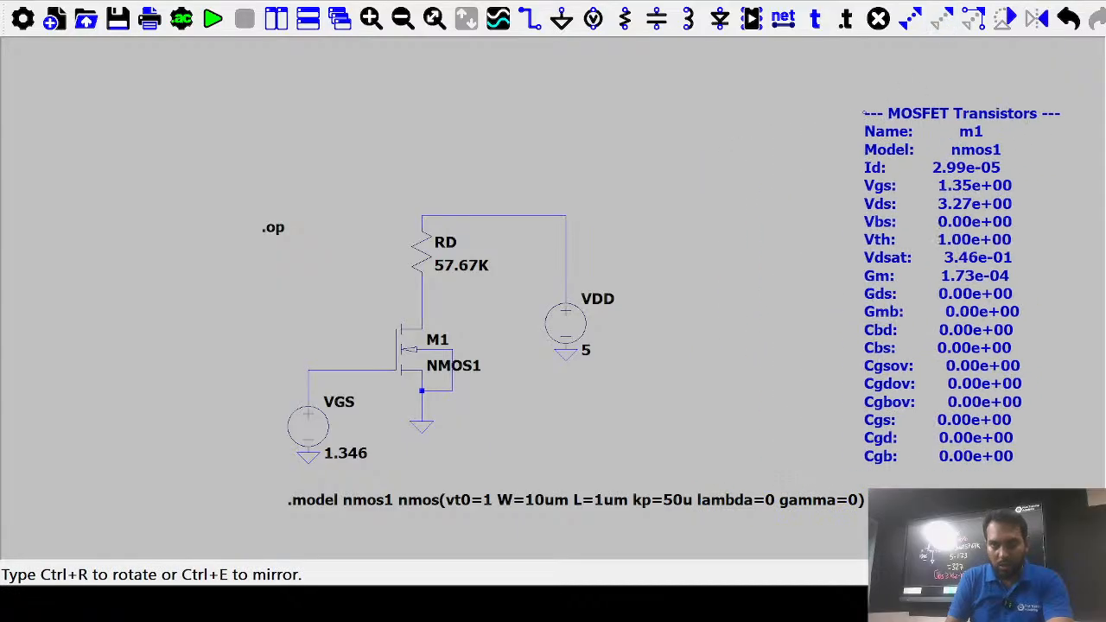
{"action": "left_click", "coordinate": [700, 103]}
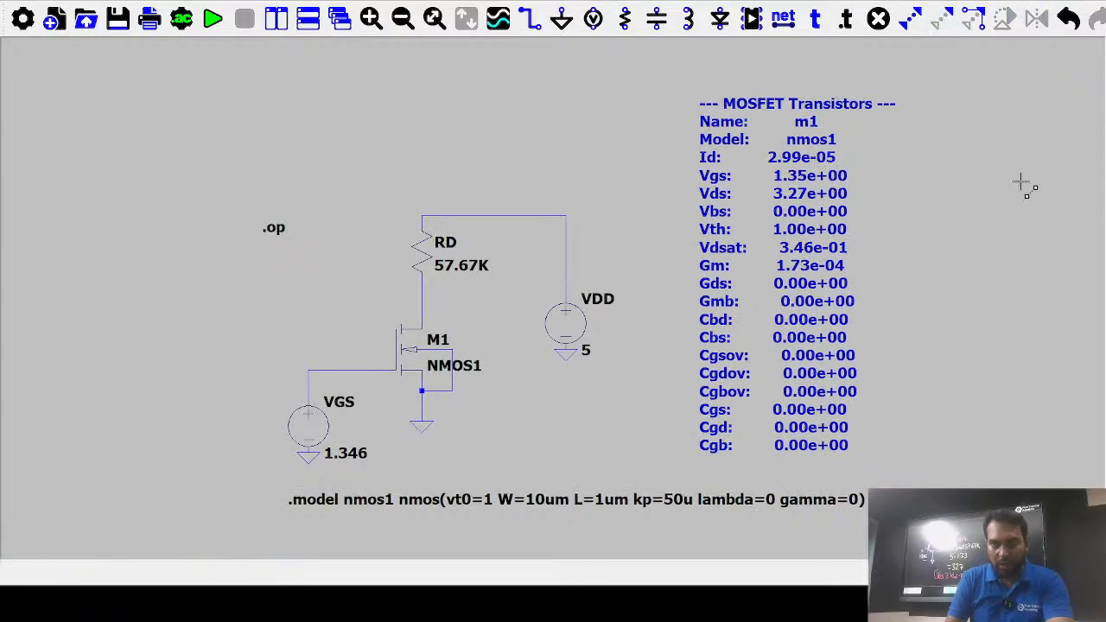
{"action": "right_click", "coordinate": [1013, 188]}
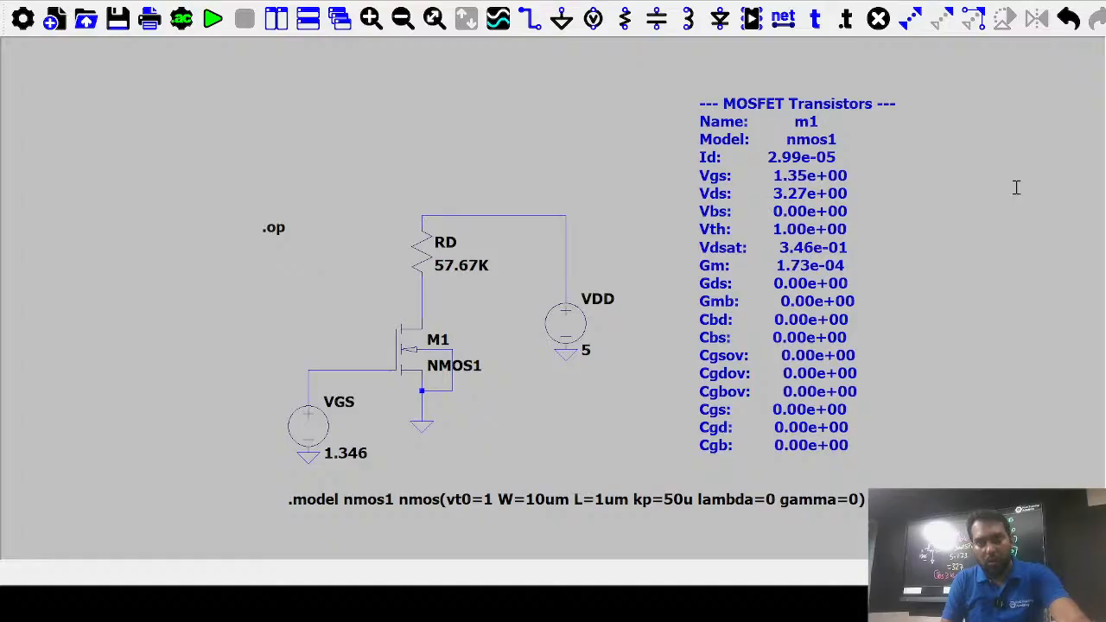
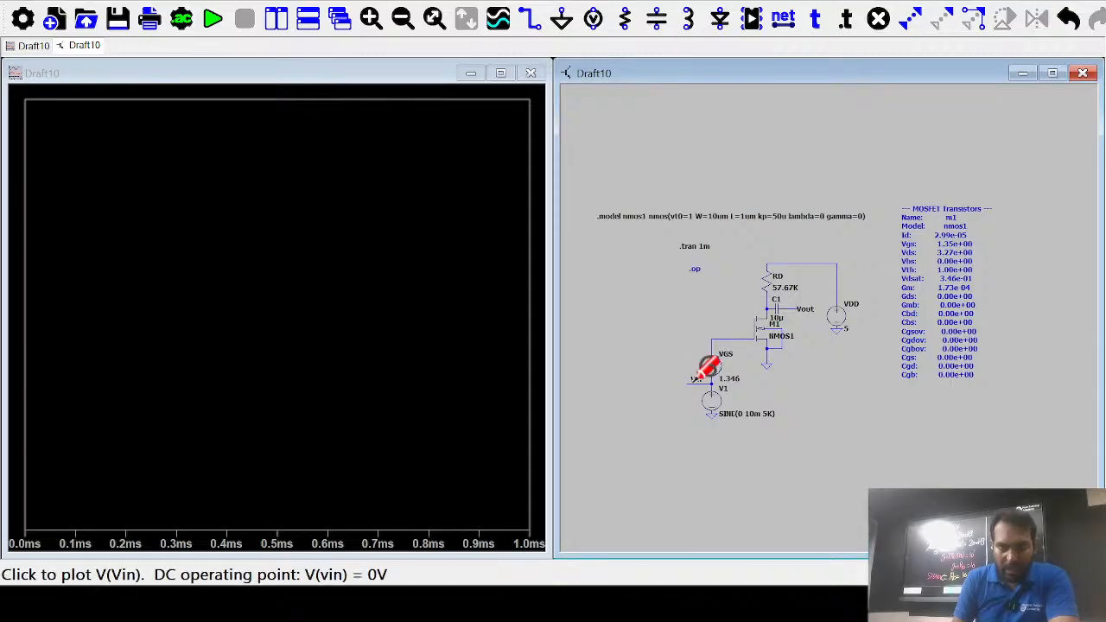
Change the transient run to .tran 0.4m, rerun it, and plot the V(vin) ±10 mV sine
{"action": "left_click", "coordinate": [696, 380]}
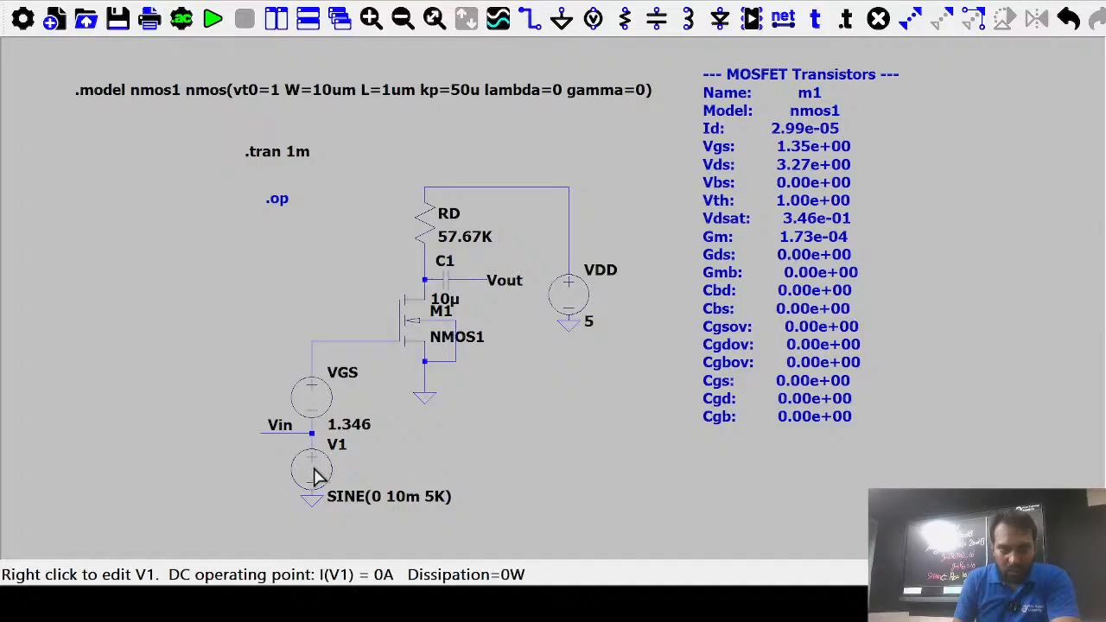
{"action": "right_click", "coordinate": [279, 157]}
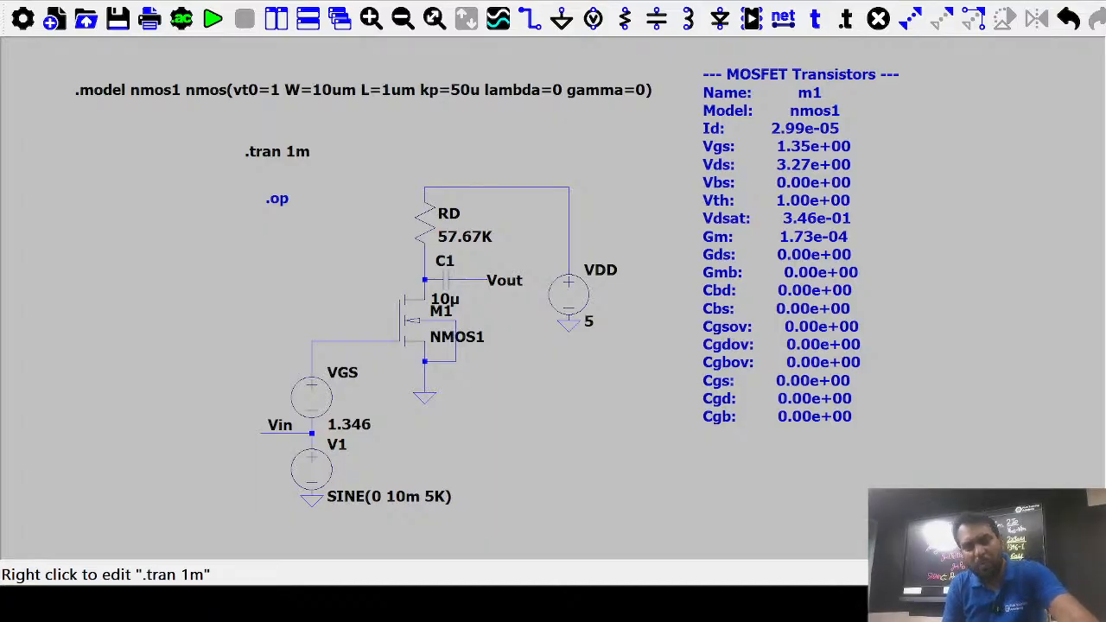
{"action": "left_click", "coordinate": [678, 424]}
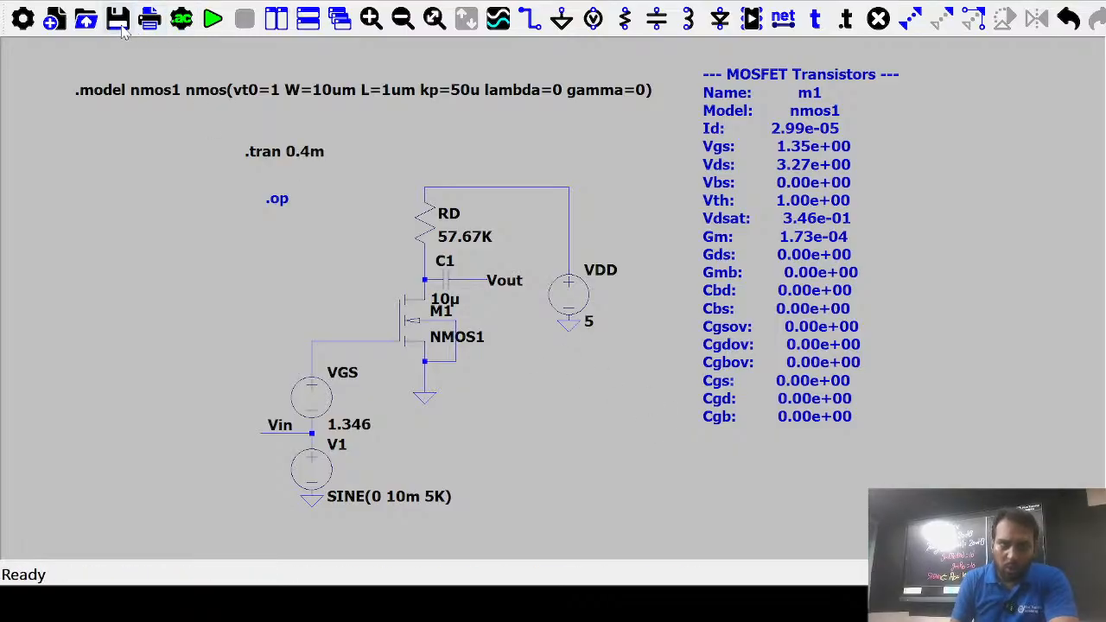
{"action": "left_click", "coordinate": [214, 20]}
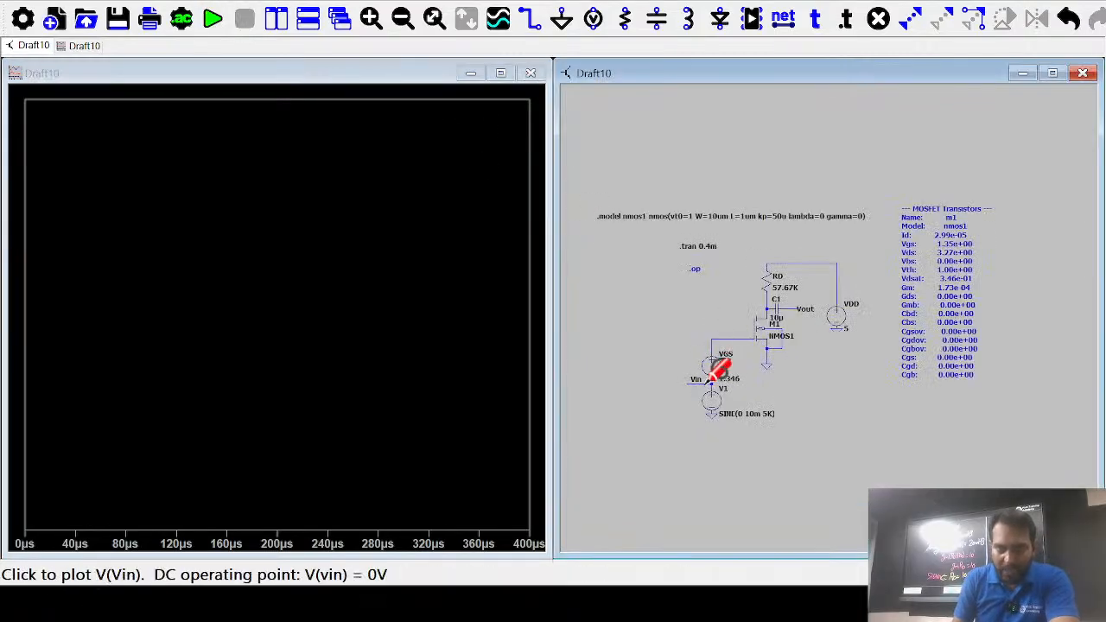
{"action": "left_click", "coordinate": [695, 378]}
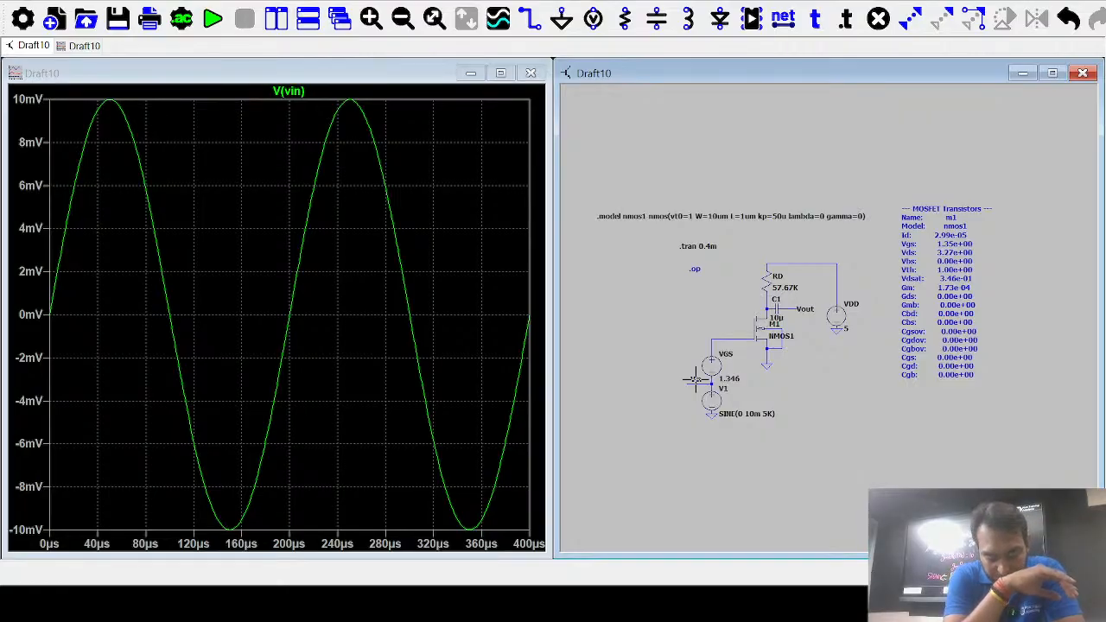
Drop the Vin net label onto V1's top node between the VGS and V1 sources
{"action": "left_click", "coordinate": [695, 380]}
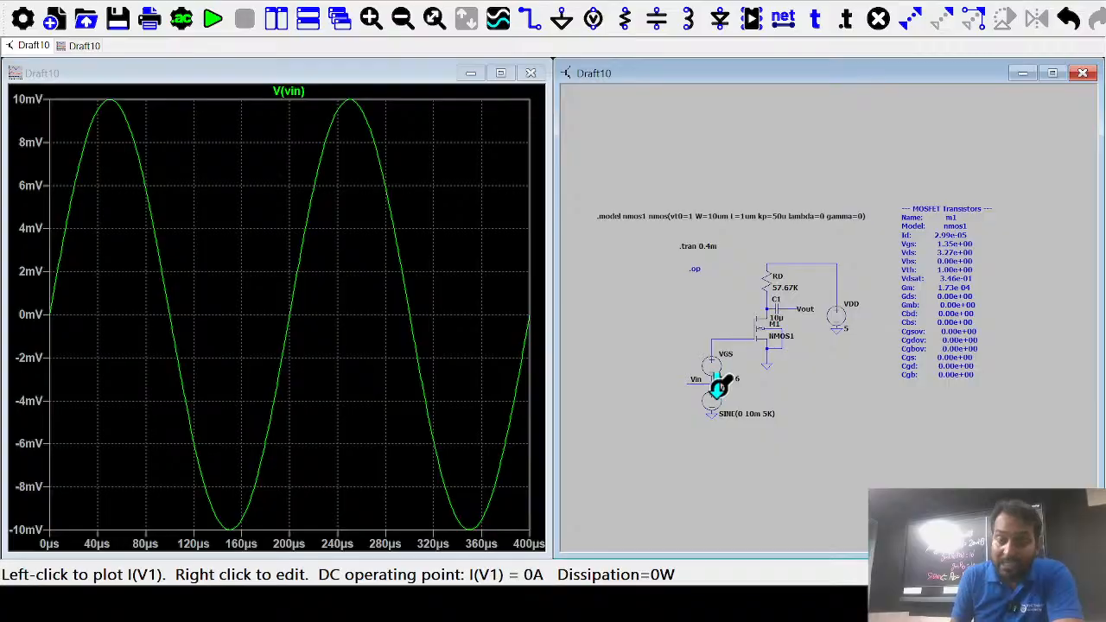
Add the inverted ±100 mV V(vout) trace to the plot and maximize the waveform window
{"action": "left_click", "coordinate": [809, 306]}
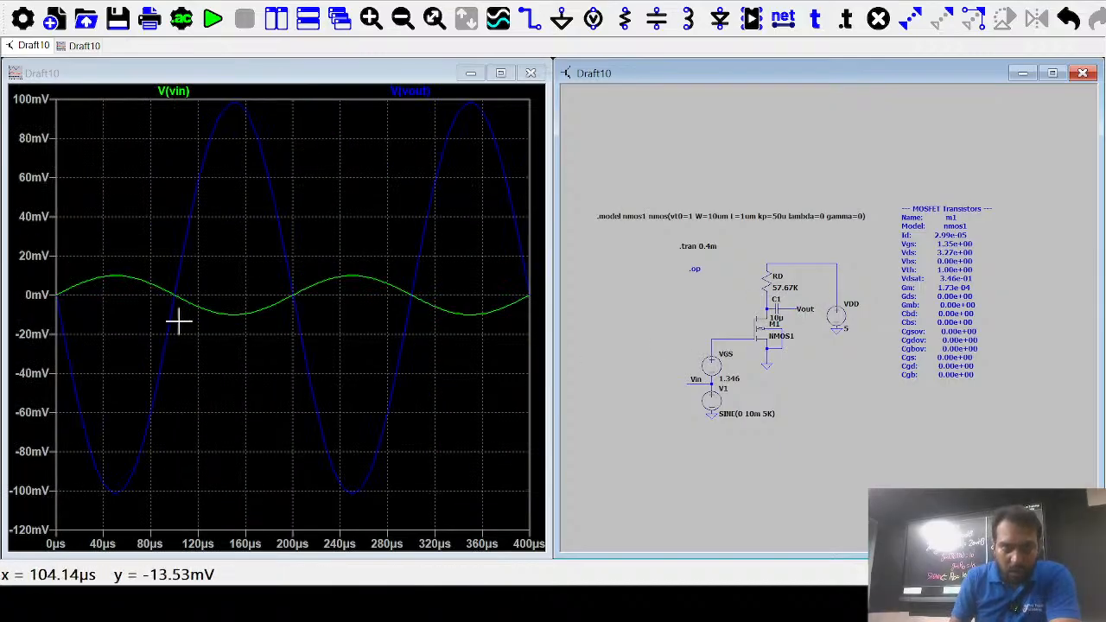
{"action": "left_click", "coordinate": [482, 89]}
{"action": "left_click", "coordinate": [501, 72]}
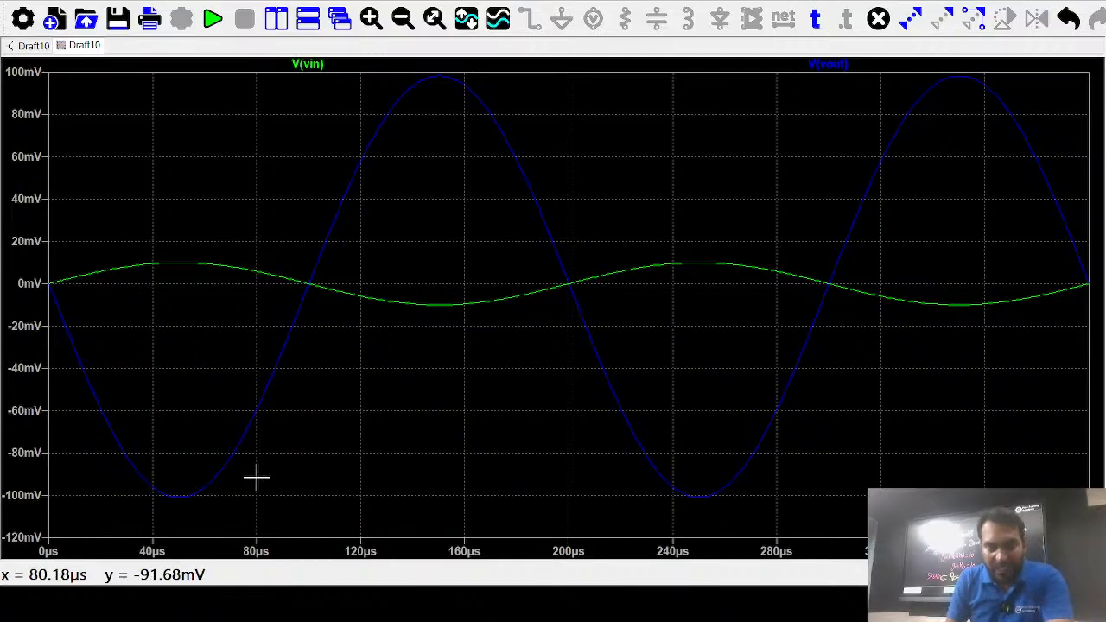
Attach Cursor 1 to V(vout), drag it to the peak near 150 µs, then close the plot
{"action": "left_click", "coordinate": [830, 76]}
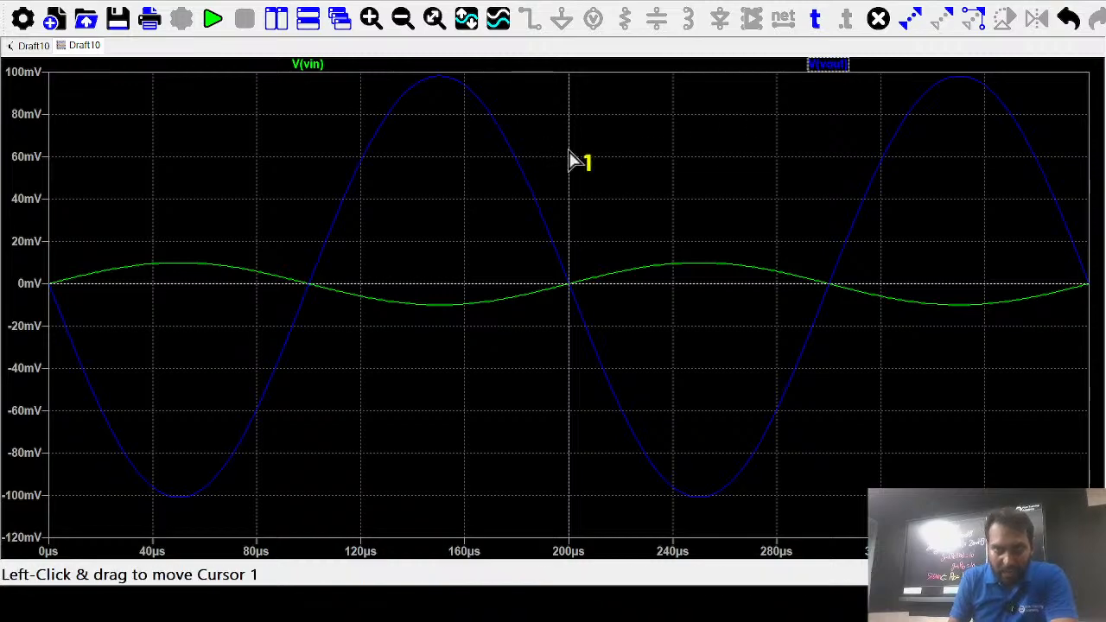
{"action": "left_click_drag", "start_coordinate": [568, 151], "coordinate": [700, 162]}
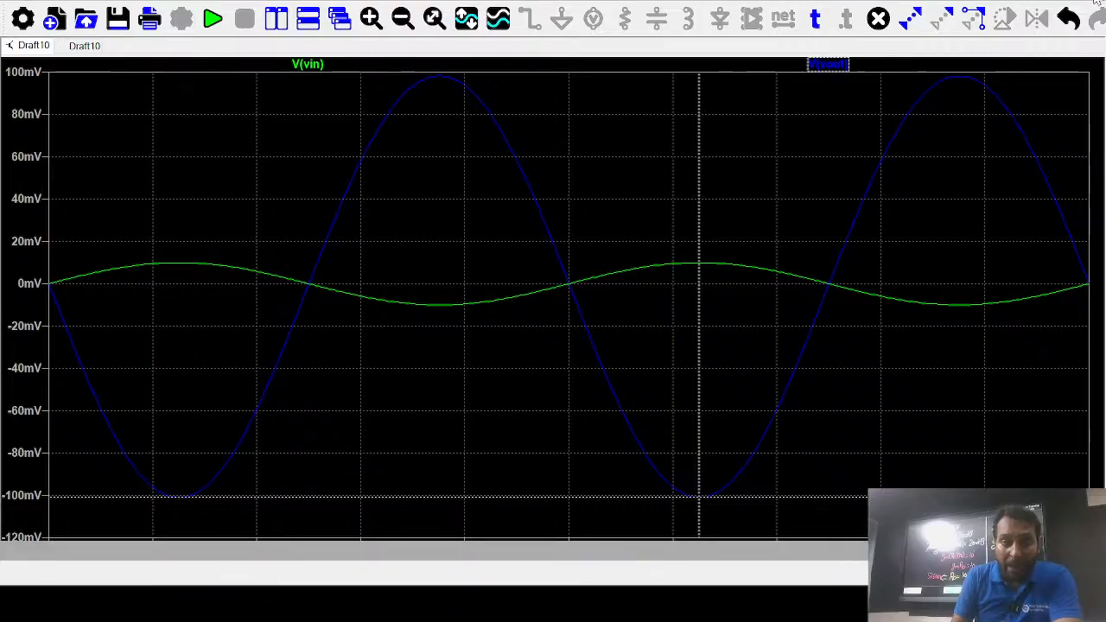
{"action": "left_click", "coordinate": [1098, 4]}
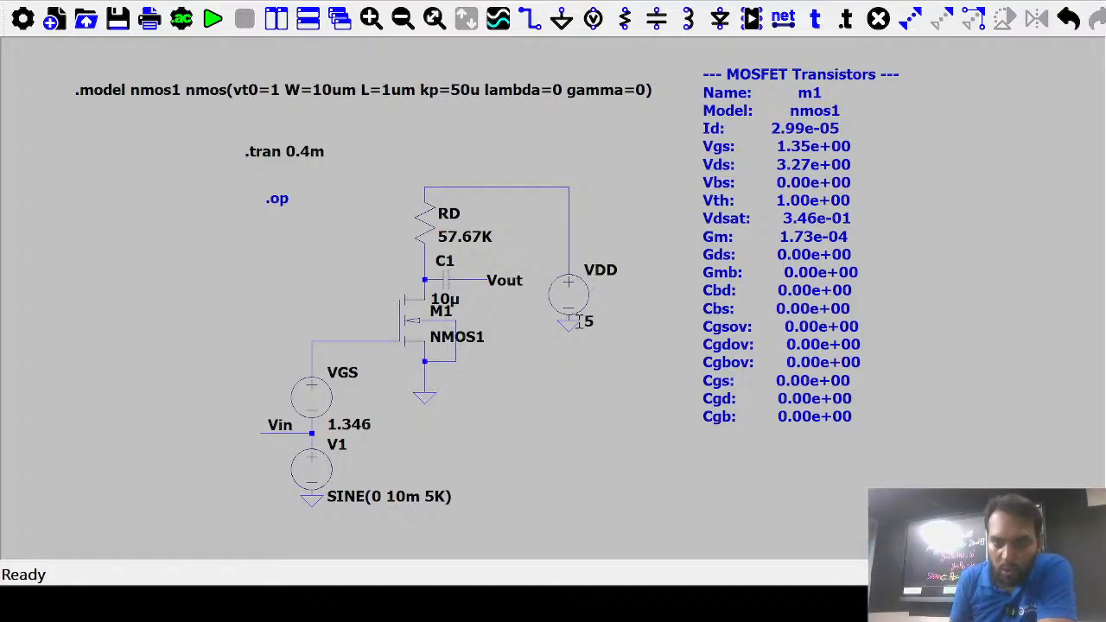
Confirm the .meas Gain param Vout/Vin directive and place it beneath .tran 0.4m
{"action": "left_click", "coordinate": [835, 252]}
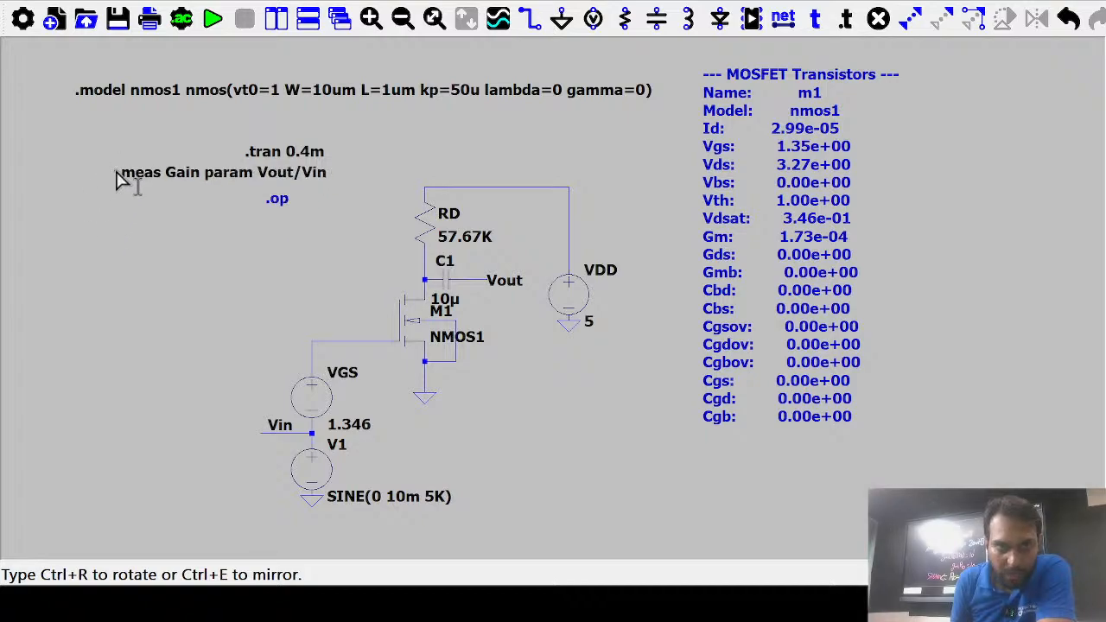
{"action": "left_click", "coordinate": [119, 175]}
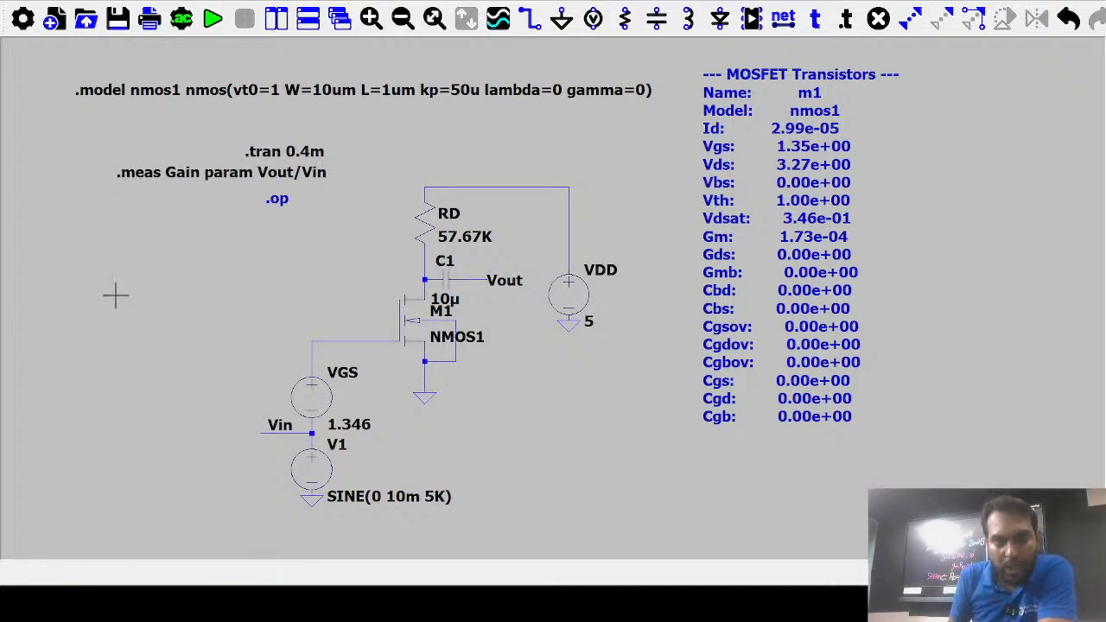